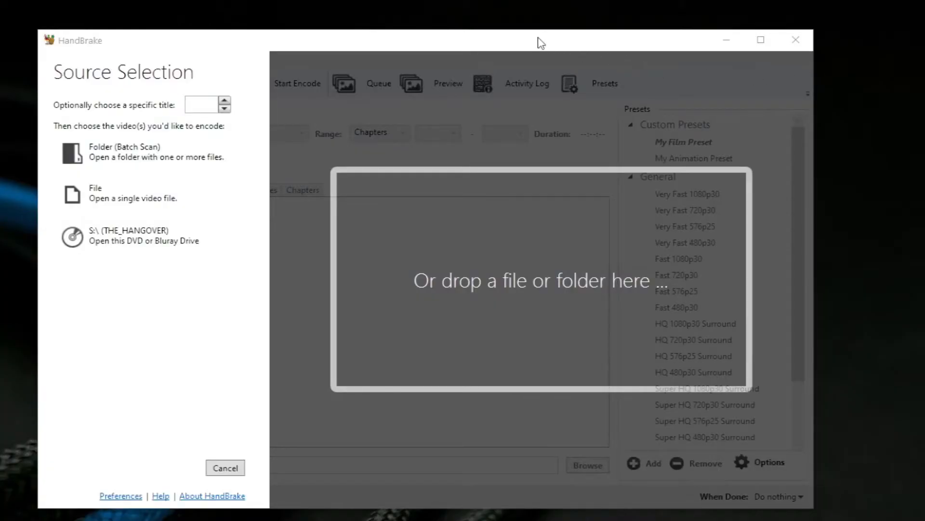
Step: Load the Series folder from Videos as a batch-scan source and check its list of titles
drag(531, 40, 554, 30)
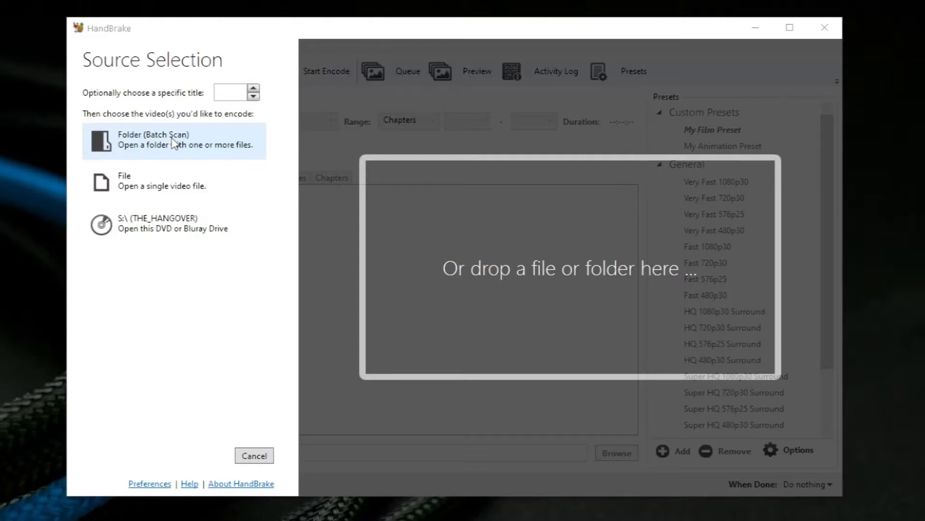
click(121, 147)
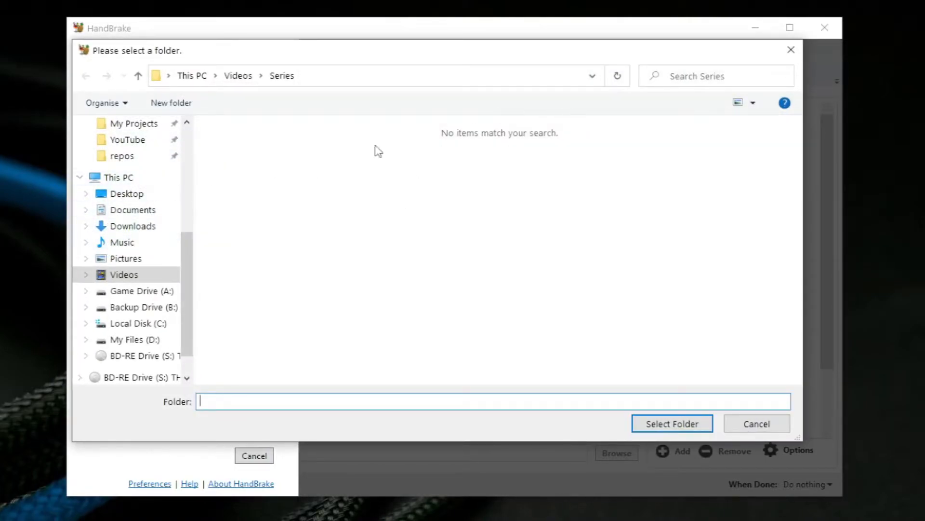
click(239, 77)
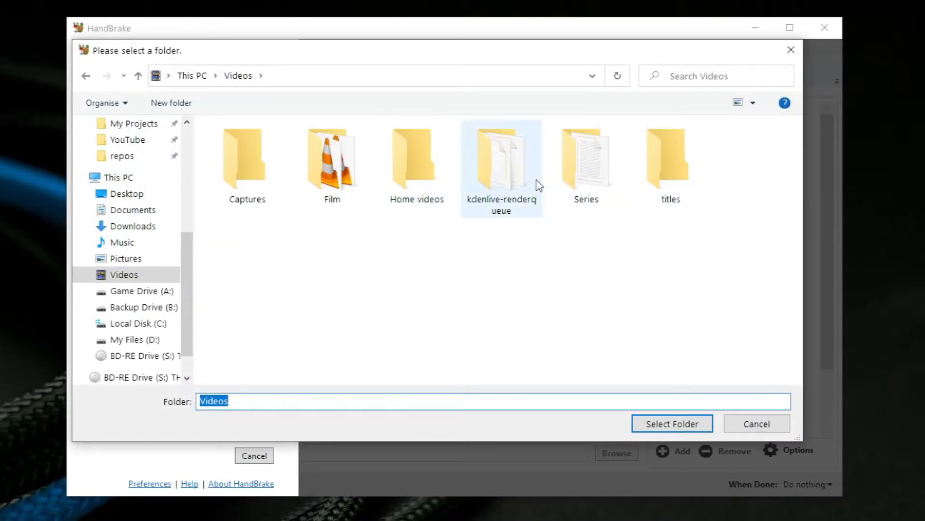
click(613, 173)
click(672, 424)
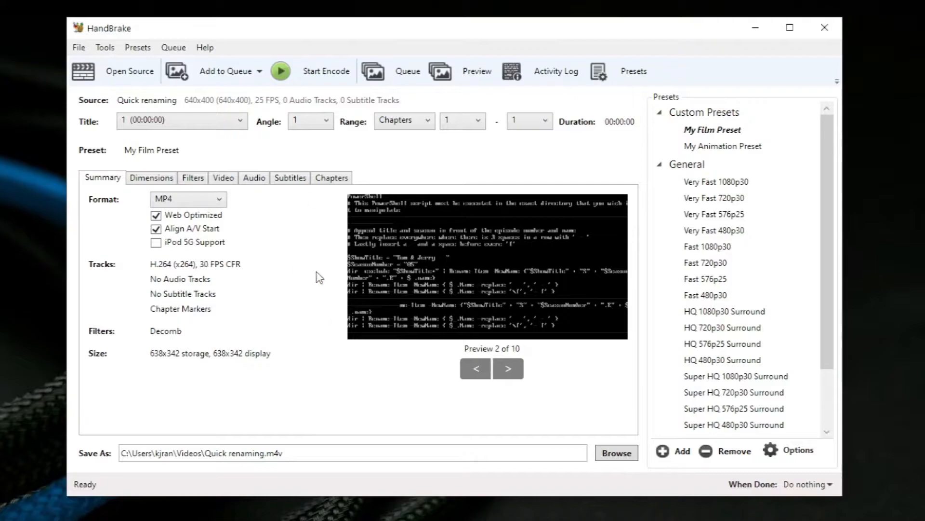
click(241, 121)
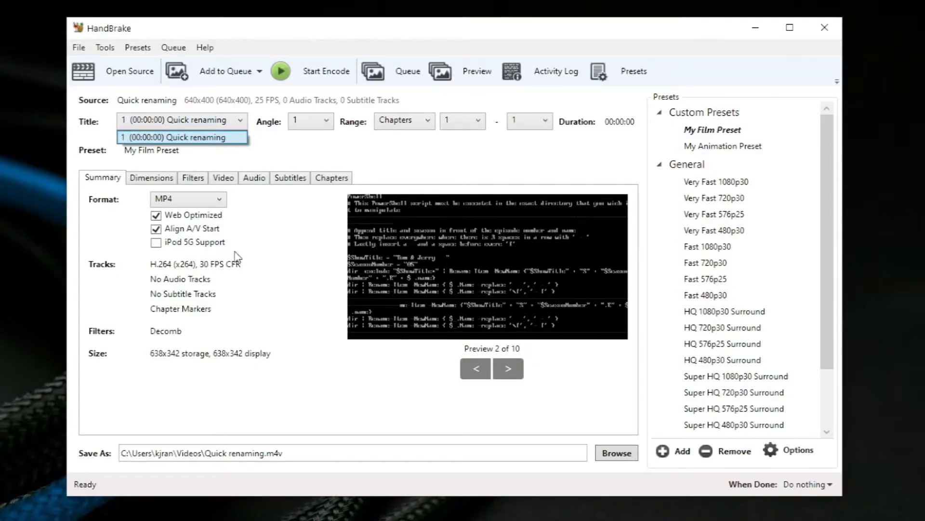
click(554, 364)
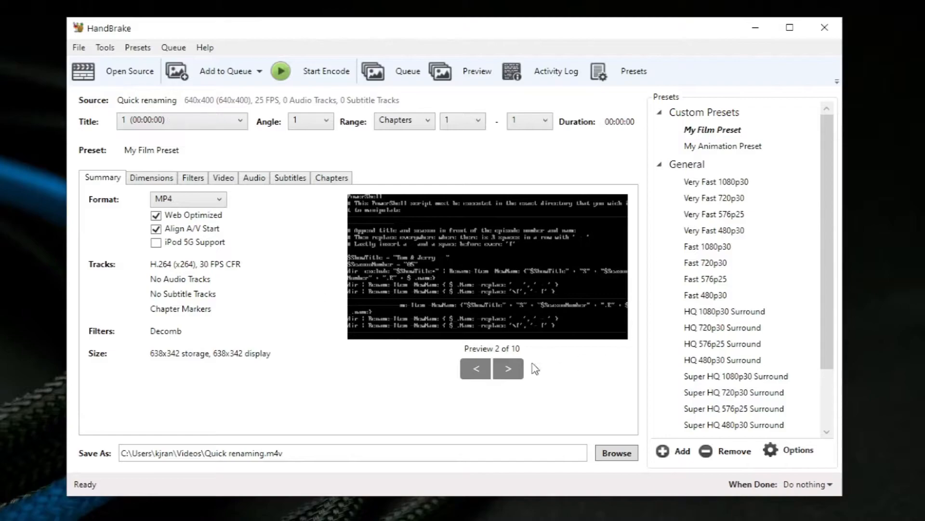
Step: Load the single video file "En pige og 39 sømænd [1965].mpg" from the Film folder in Videos as the source
click(122, 77)
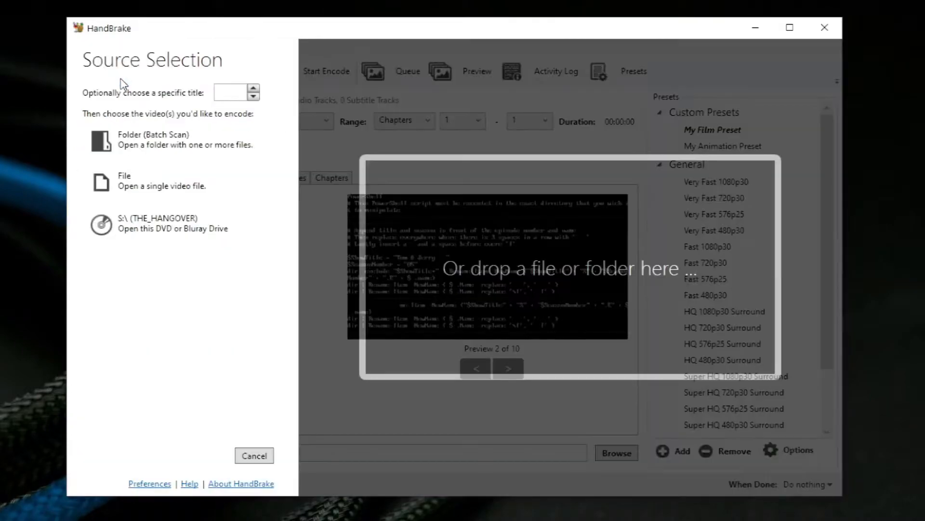
click(100, 179)
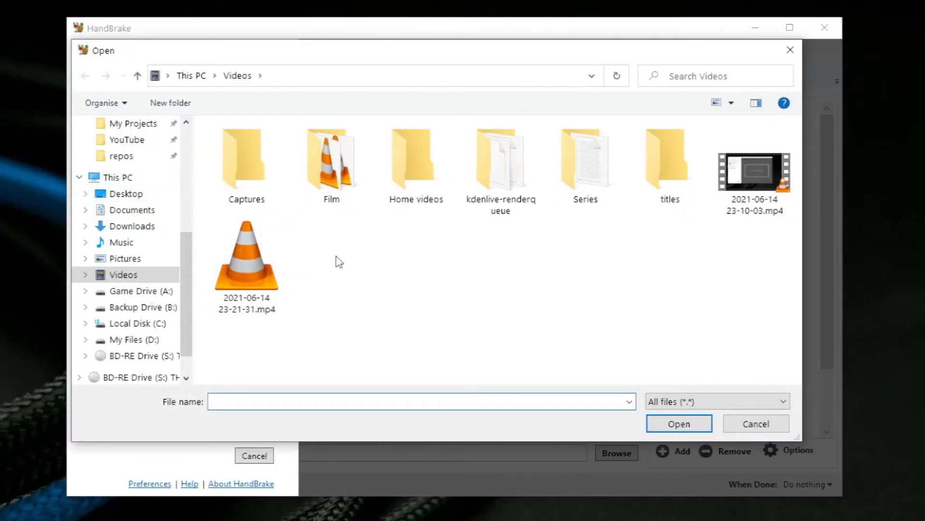
click(348, 183)
double_click(348, 183)
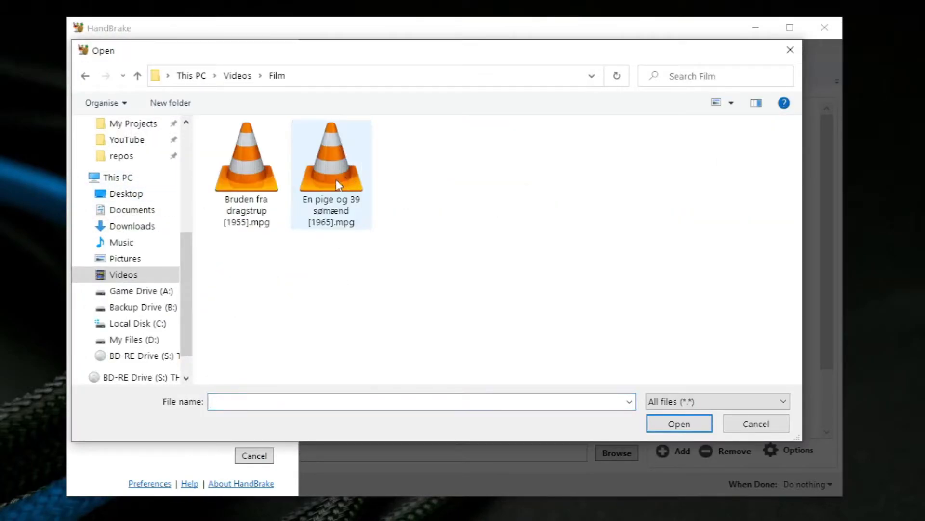
click(308, 156)
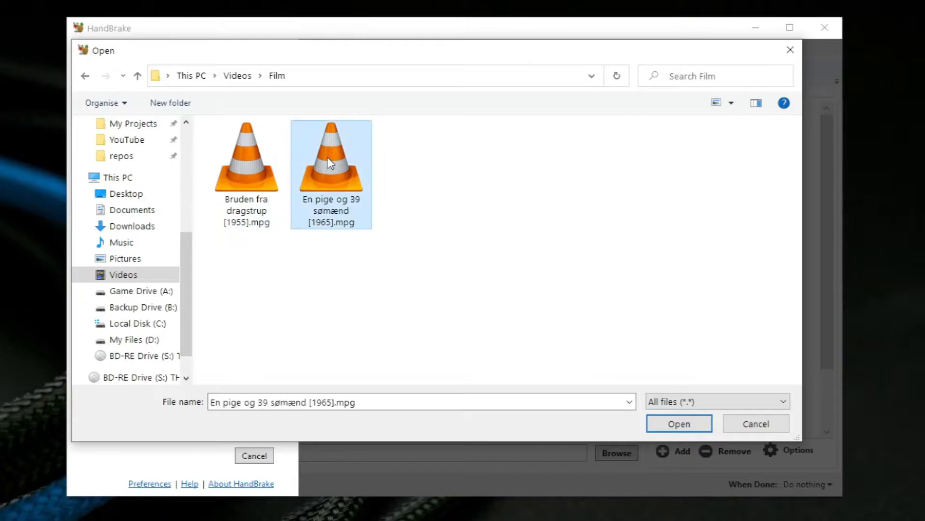
click(680, 423)
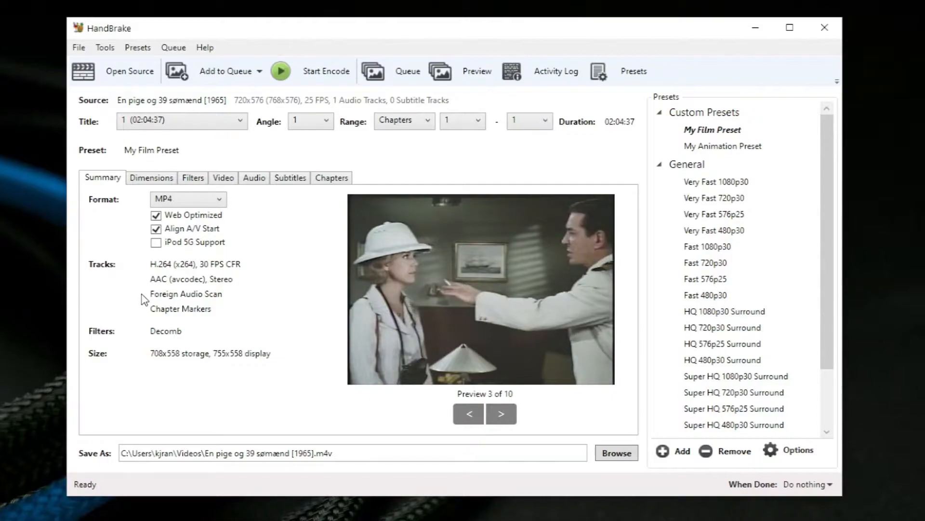
click(119, 80)
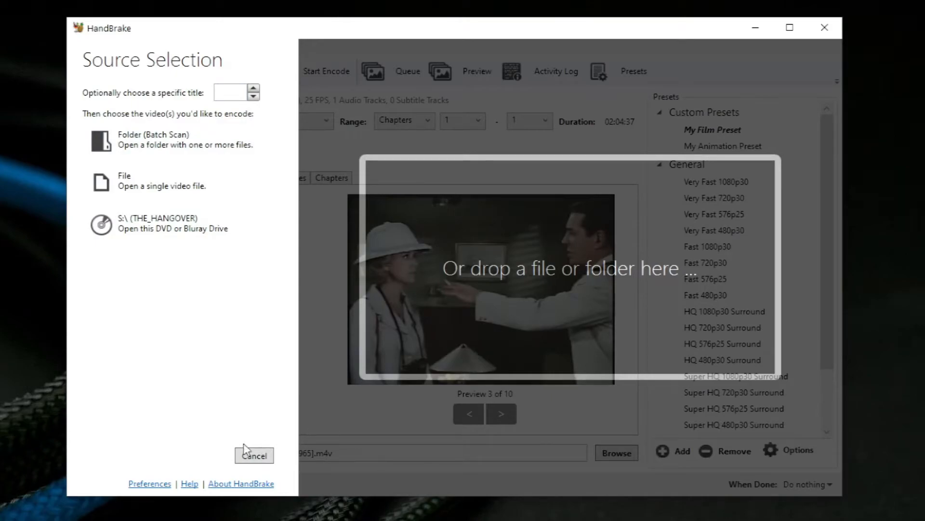
click(254, 455)
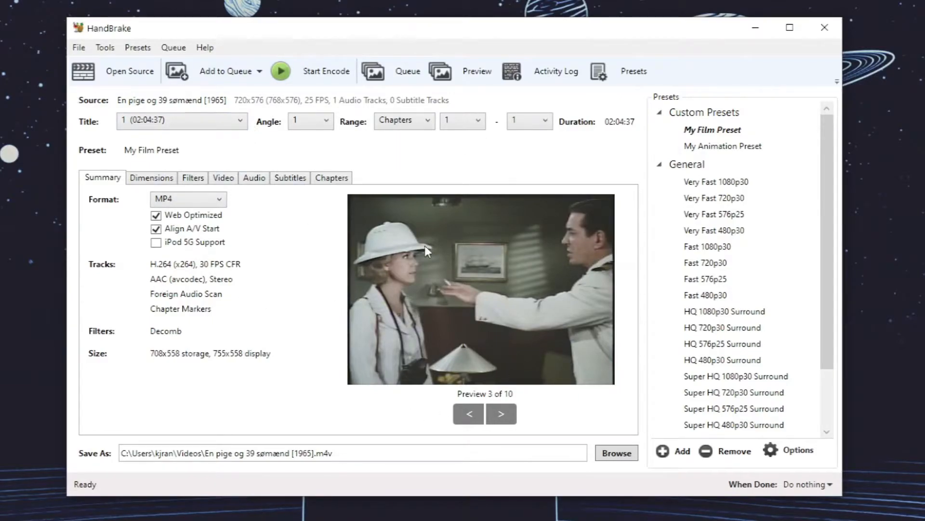
Step: Examine the options for adding jobs to the queue and the title list of the loaded film
click(259, 72)
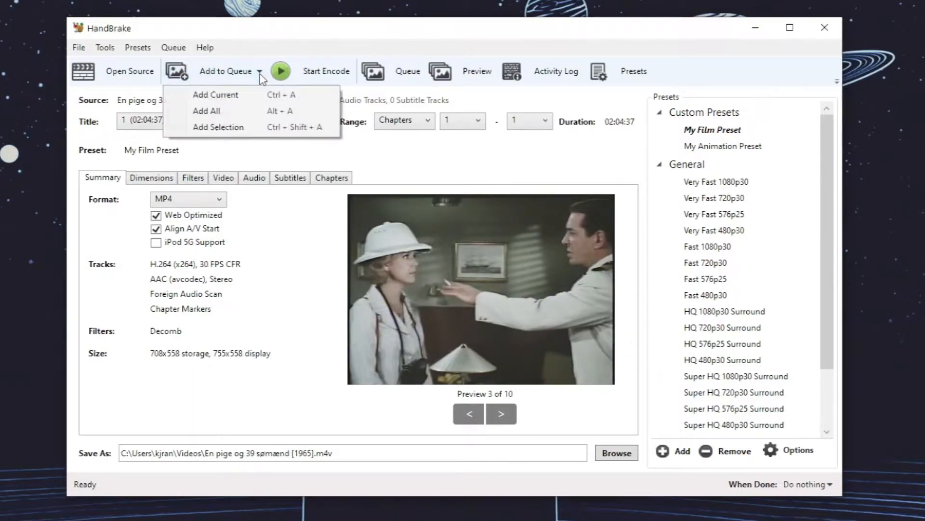
click(314, 334)
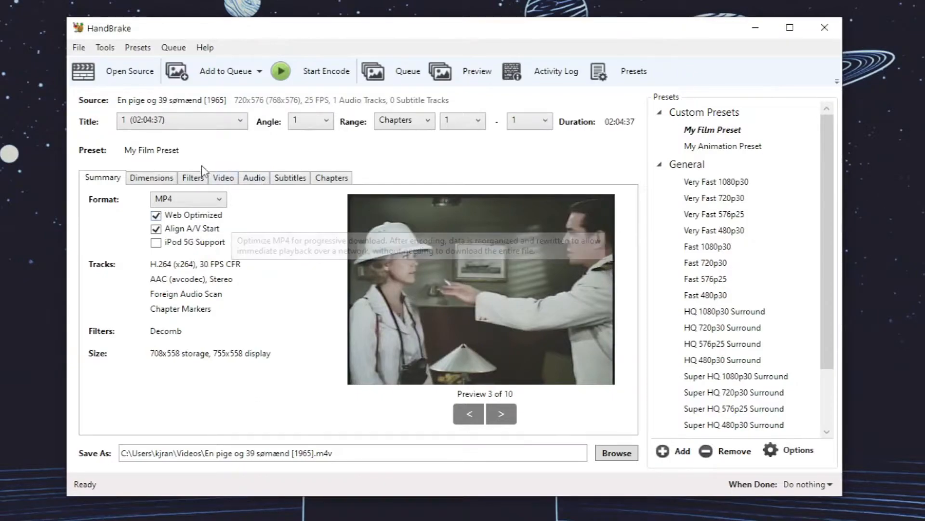
click(241, 121)
click(225, 214)
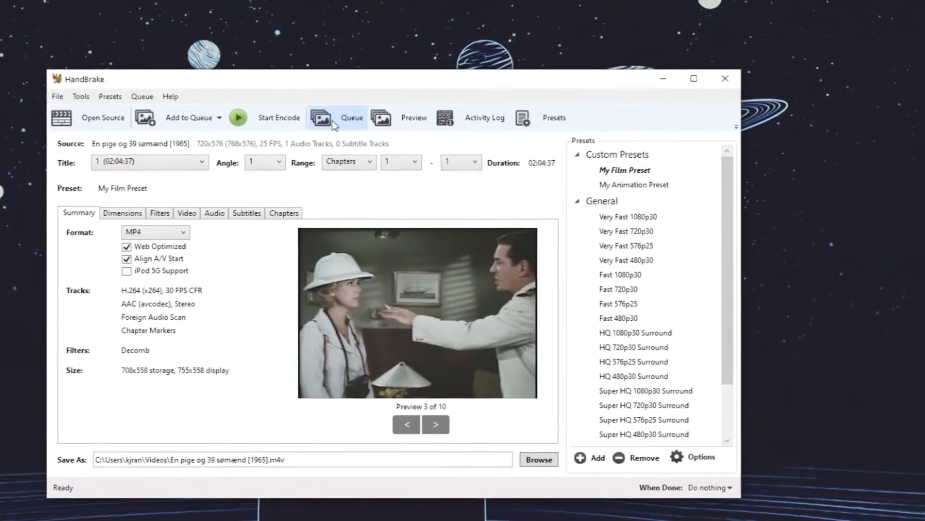
Step: View the encode queue beside the main window and compare it with the film's title list and queueing options
click(333, 120)
drag(310, 140, 529, 34)
drag(274, 116, 378, 110)
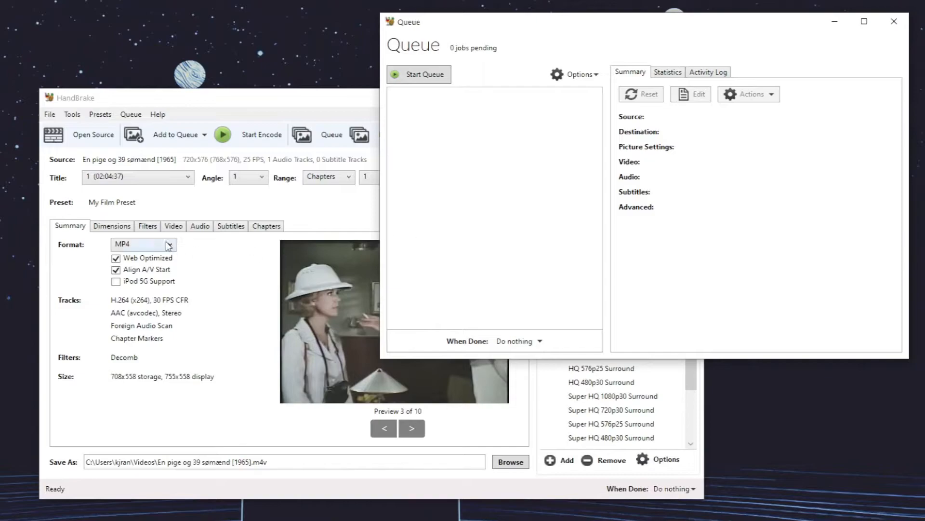
click(187, 178)
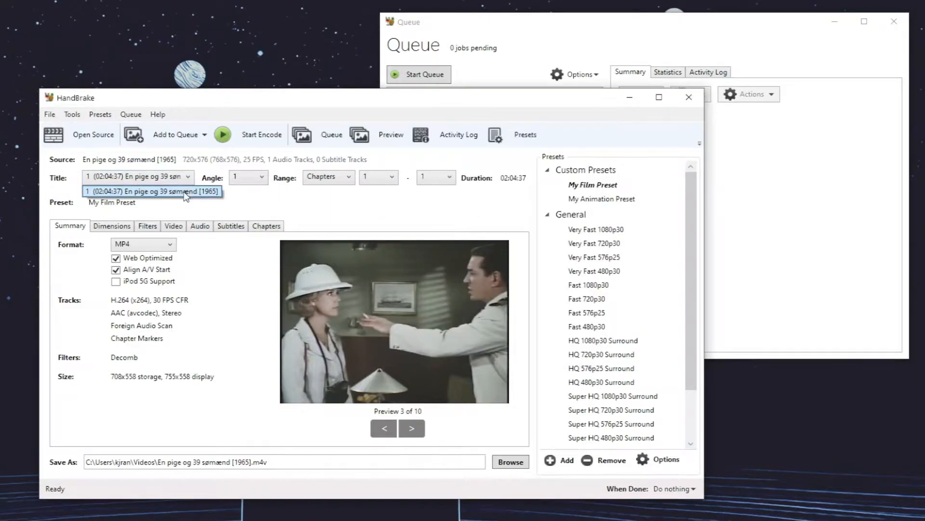
click(183, 192)
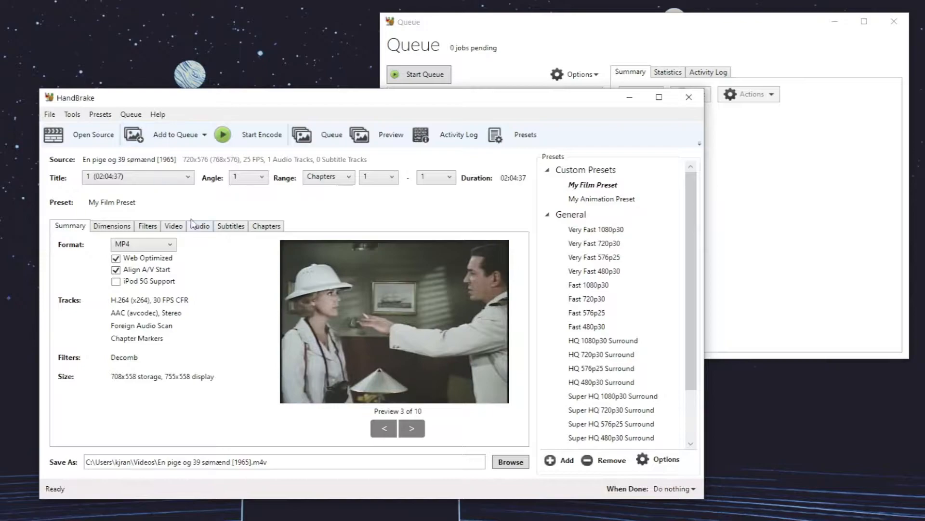
click(184, 180)
click(181, 194)
click(204, 135)
click(218, 211)
click(314, 134)
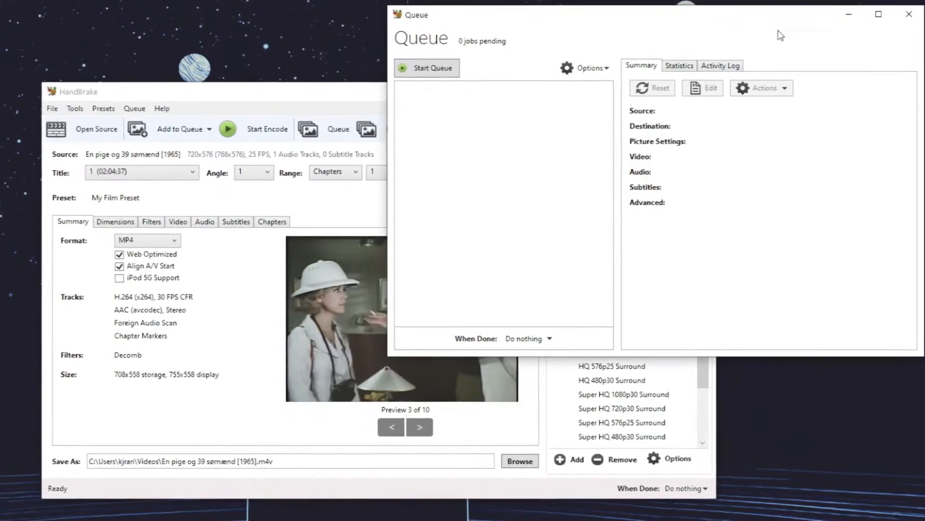
click(922, 2)
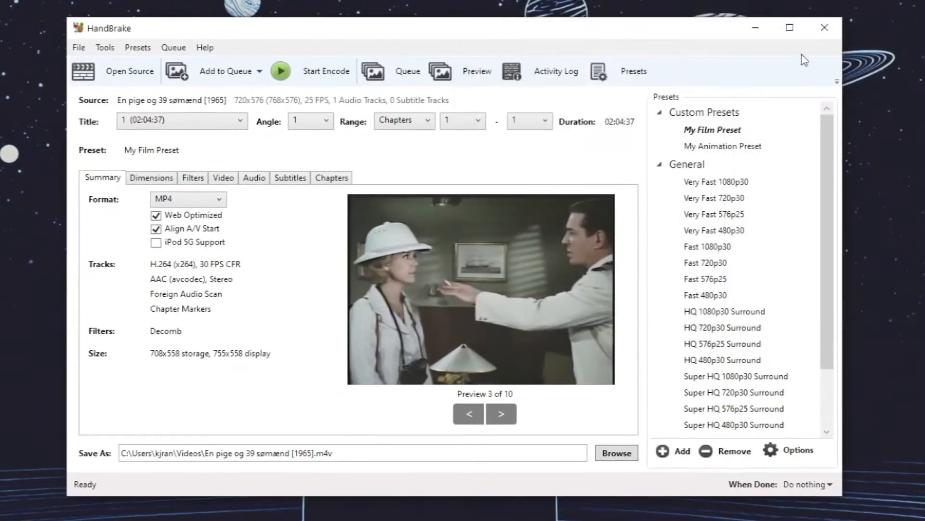
Step: Preview several frames of the film at different points along its timeline
click(462, 83)
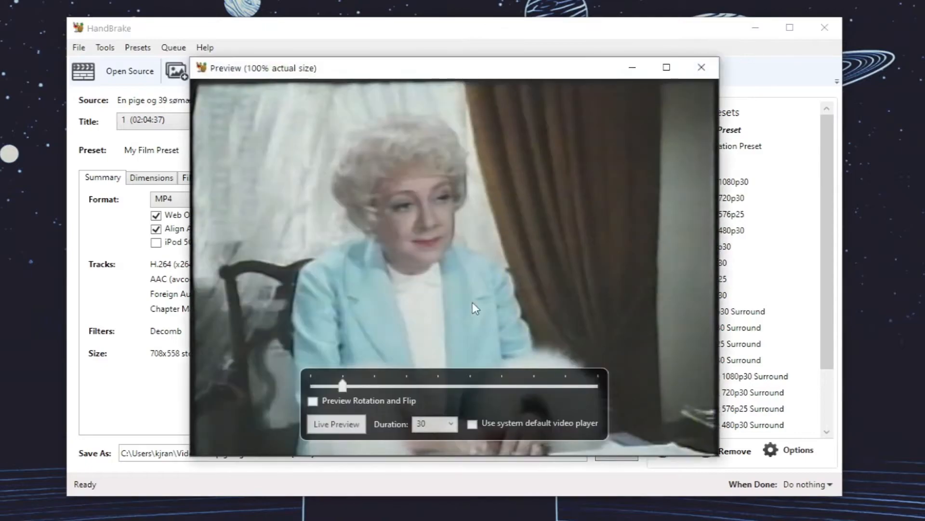
drag(352, 385, 407, 386)
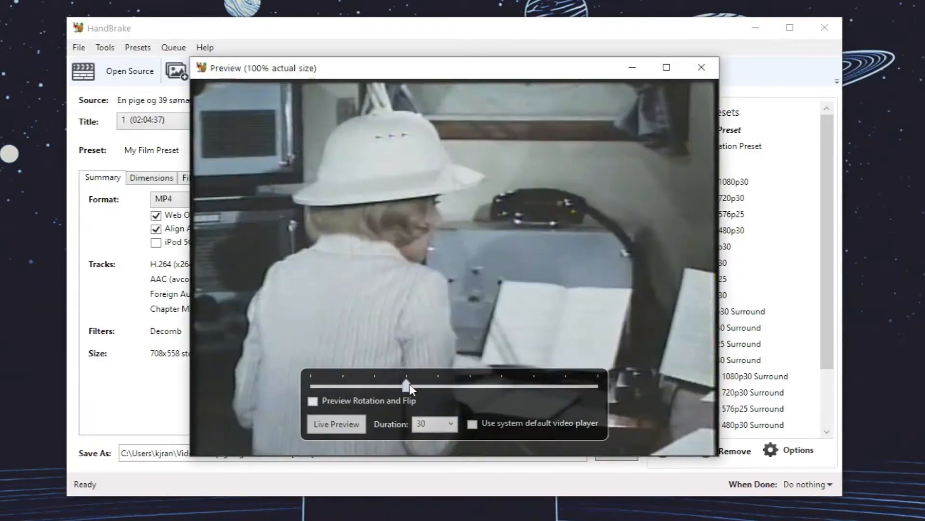
click(464, 385)
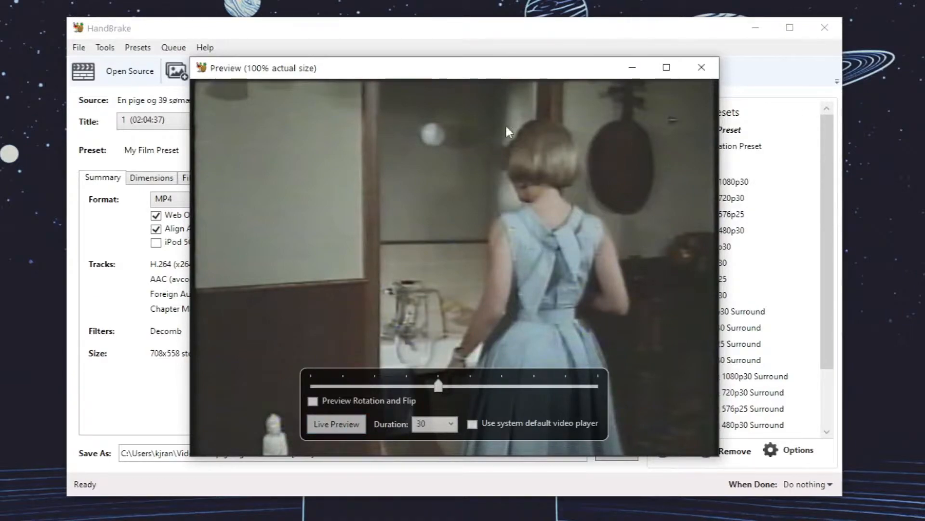
click(701, 70)
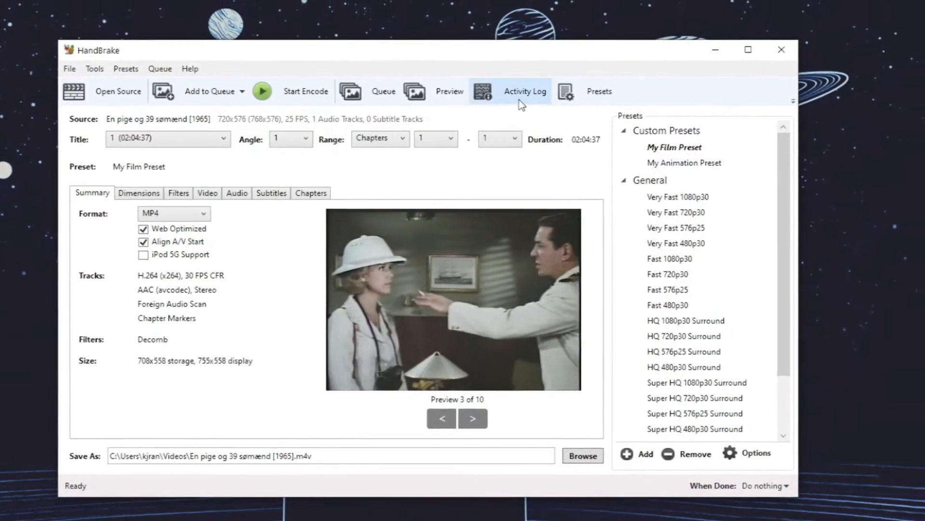
Step: Read through the activity log down to the end of the latest source scan
click(519, 99)
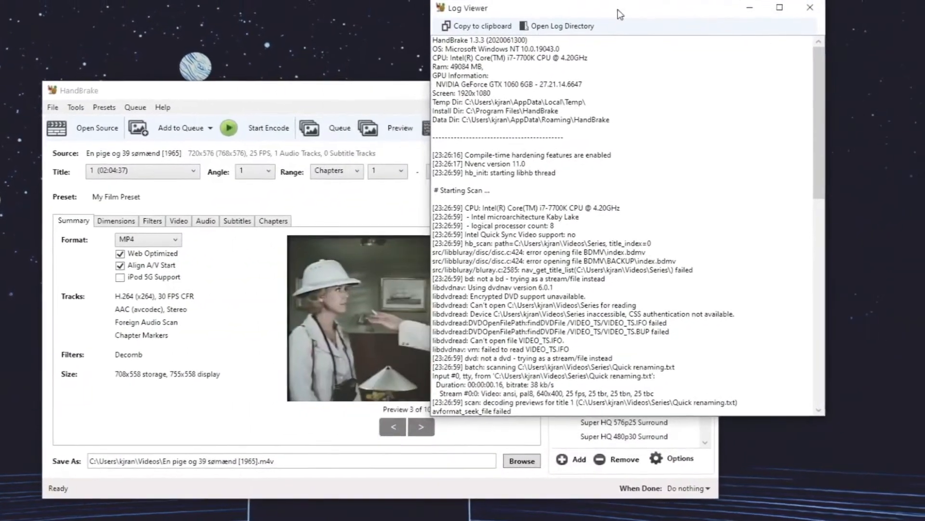
scroll(612, 159, down, 15)
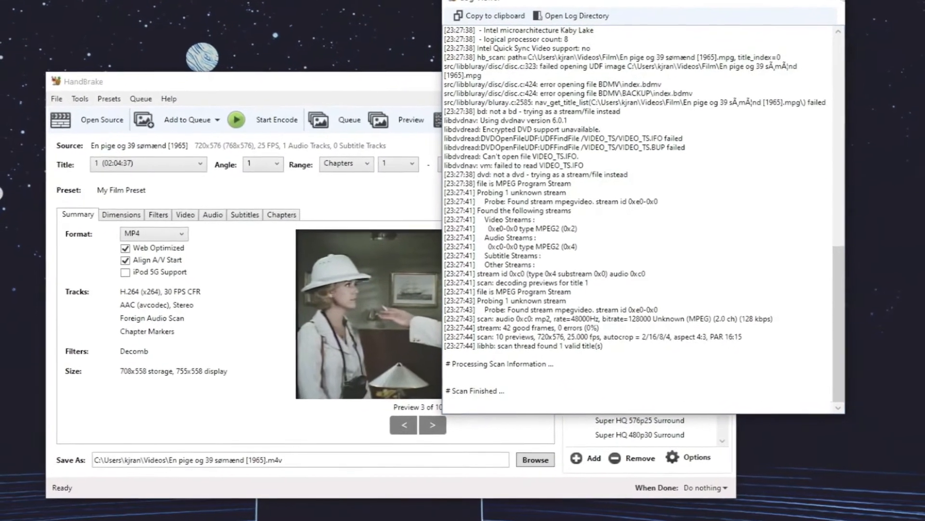
click(793, 17)
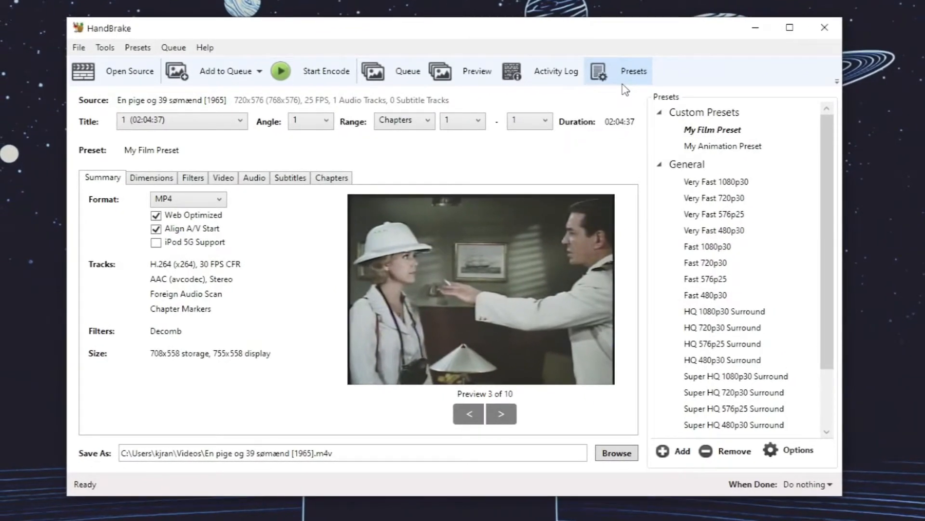
Step: Hide the list of presets and show it again
click(622, 83)
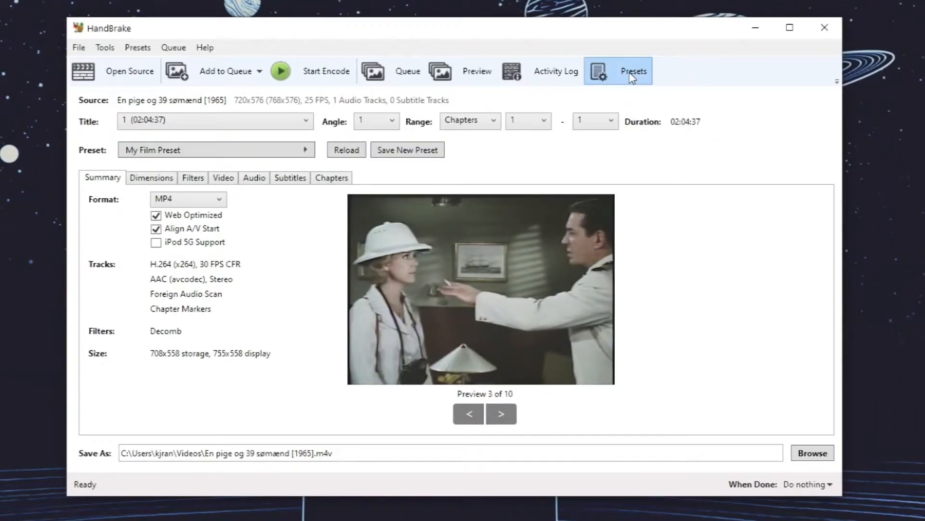
click(604, 70)
click(616, 76)
click(616, 76)
click(616, 76)
click(618, 77)
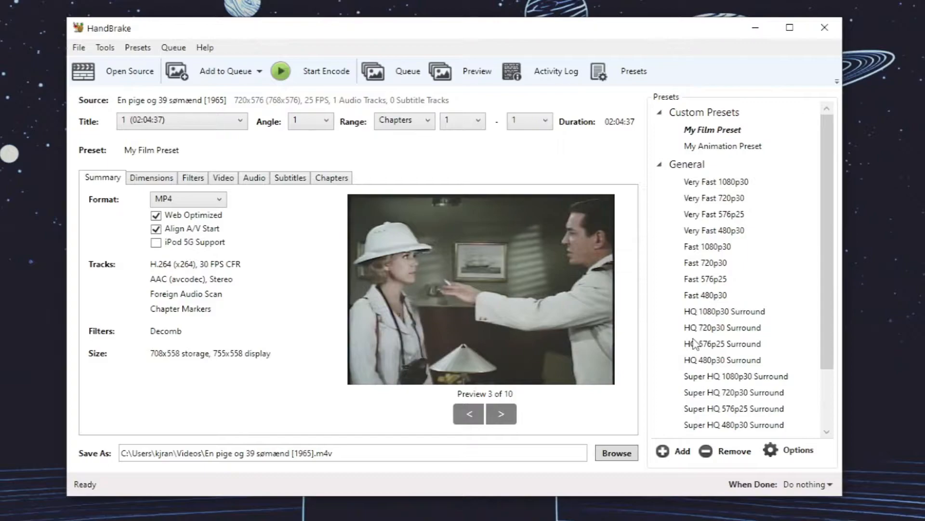
Step: Apply the Fast 1080p30 preset to the film and check the available output formats, keeping MP4
click(708, 247)
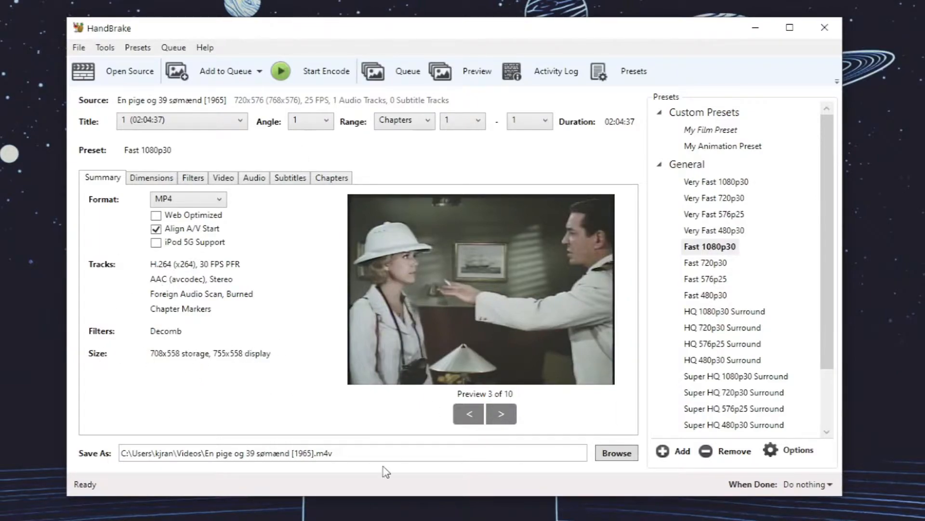
click(202, 199)
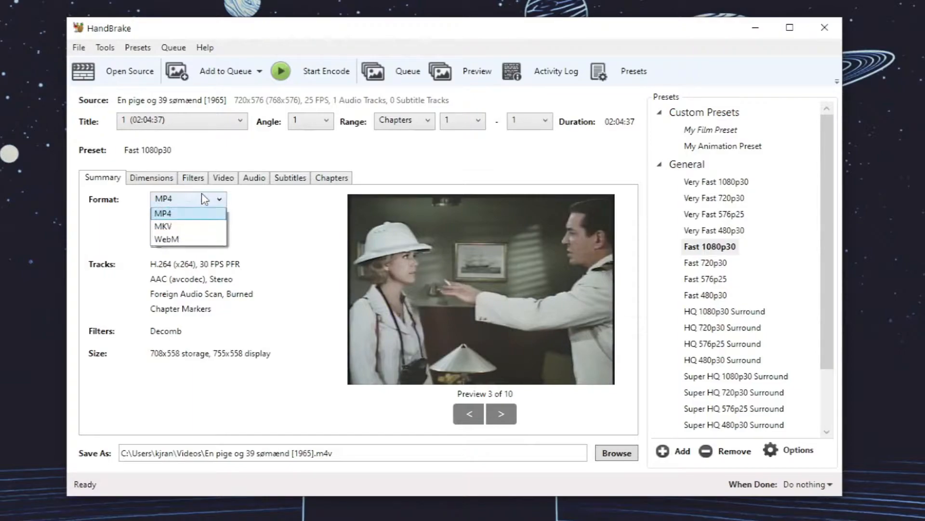
click(243, 202)
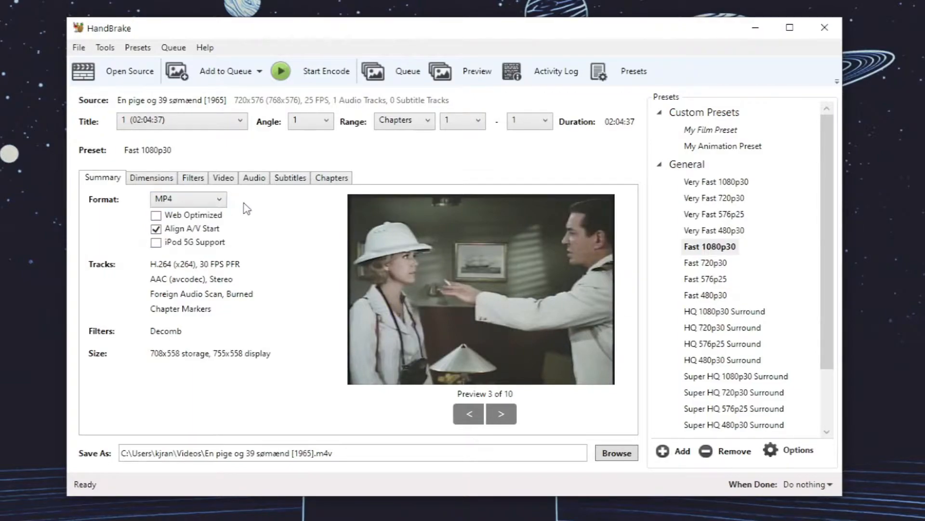
Step: Review the film's size and cropping settings, then its video filter settings
click(154, 180)
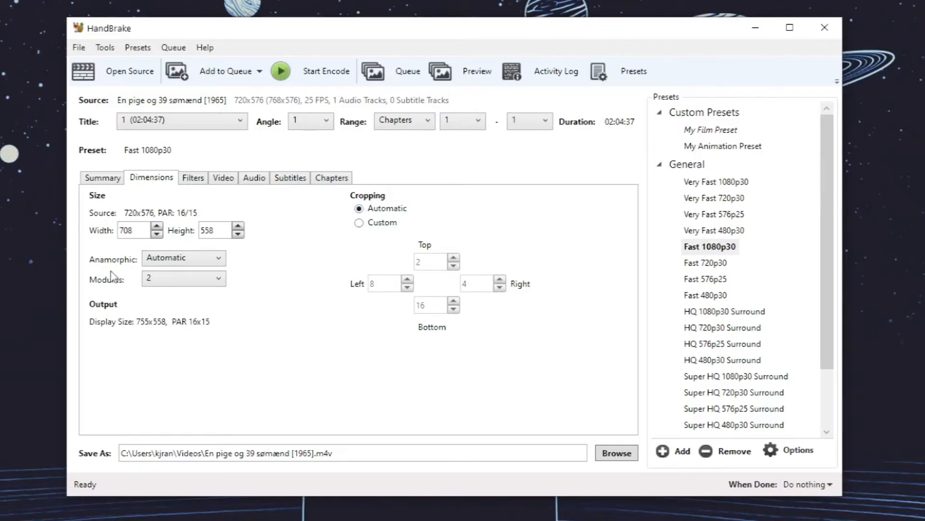
click(194, 179)
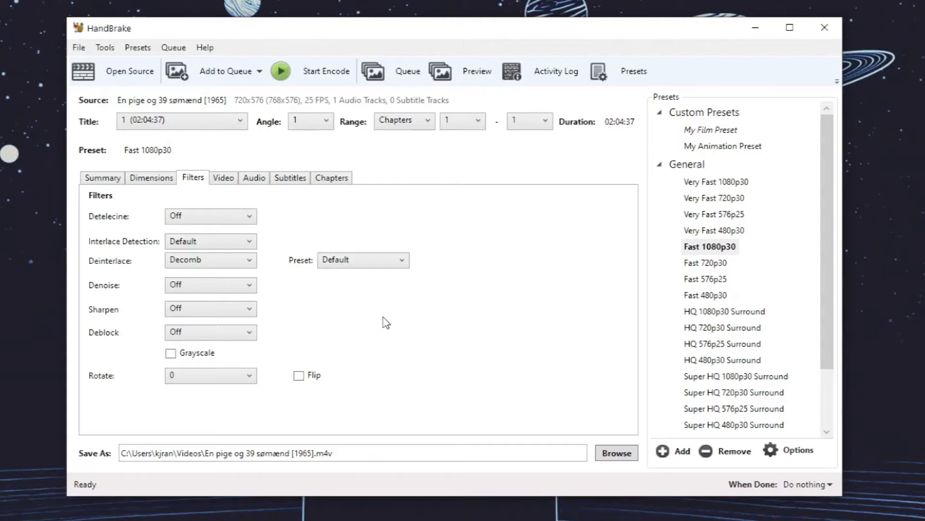
Step: Check the available video codecs and framerates, keeping H.264 (x264) and 30 FPS
click(222, 185)
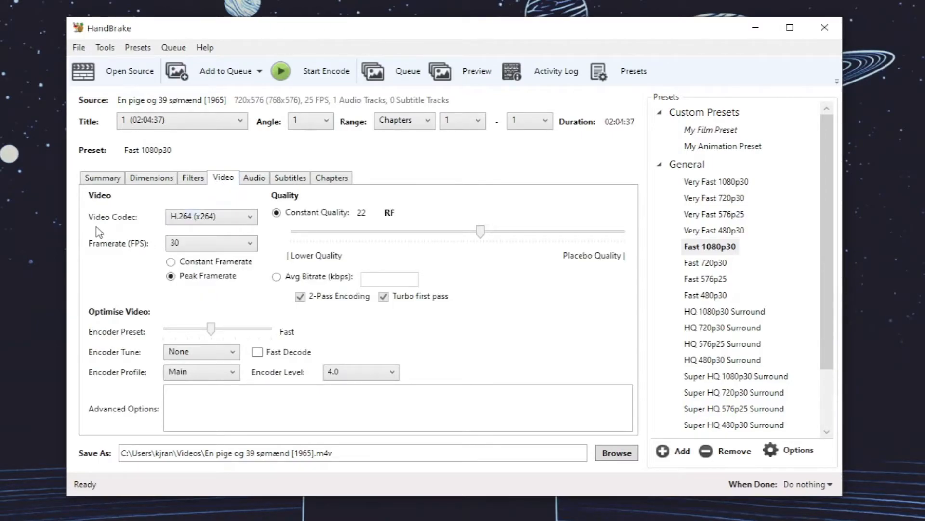
click(179, 219)
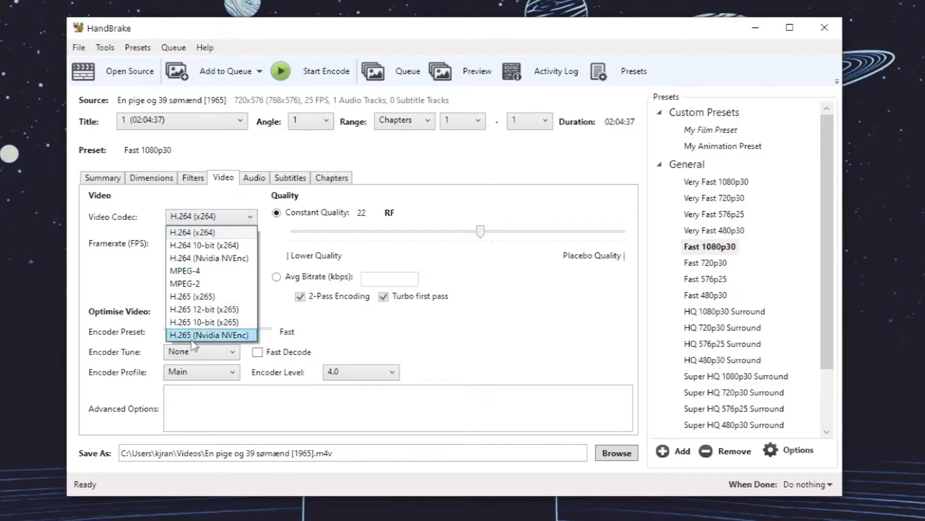
click(193, 232)
click(202, 244)
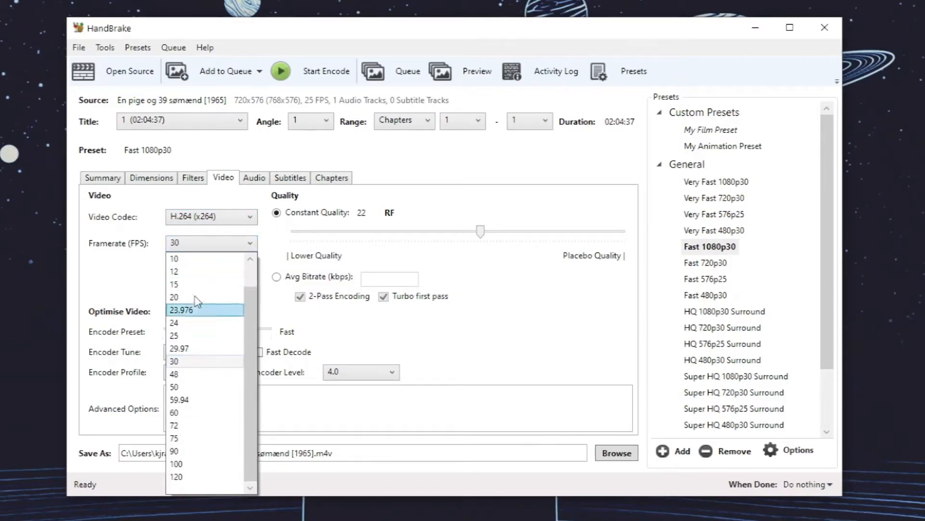
click(121, 235)
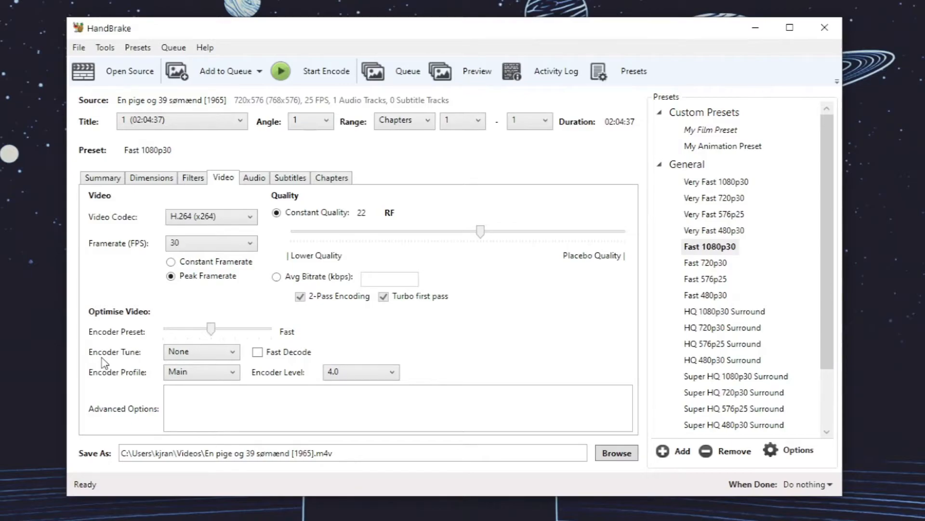
Step: Set the encoder tune to Film and the encoder profile to High
click(187, 356)
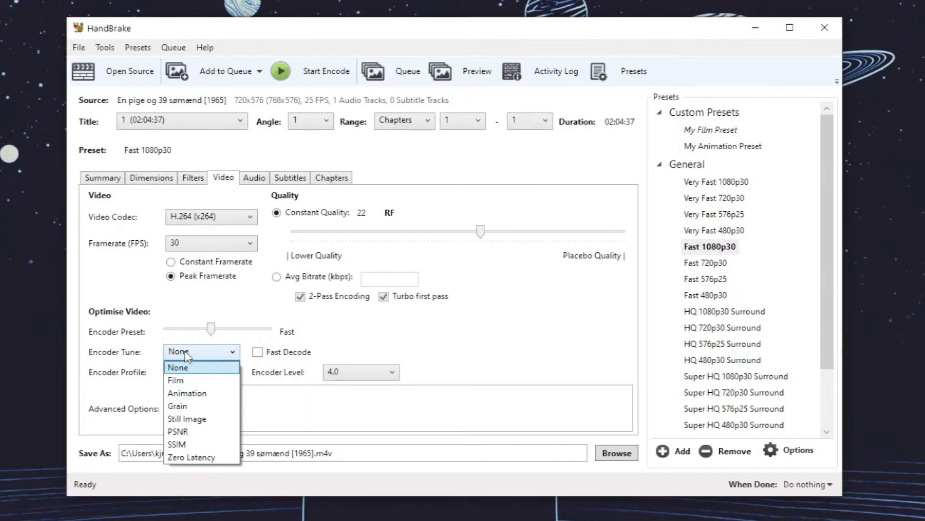
click(184, 381)
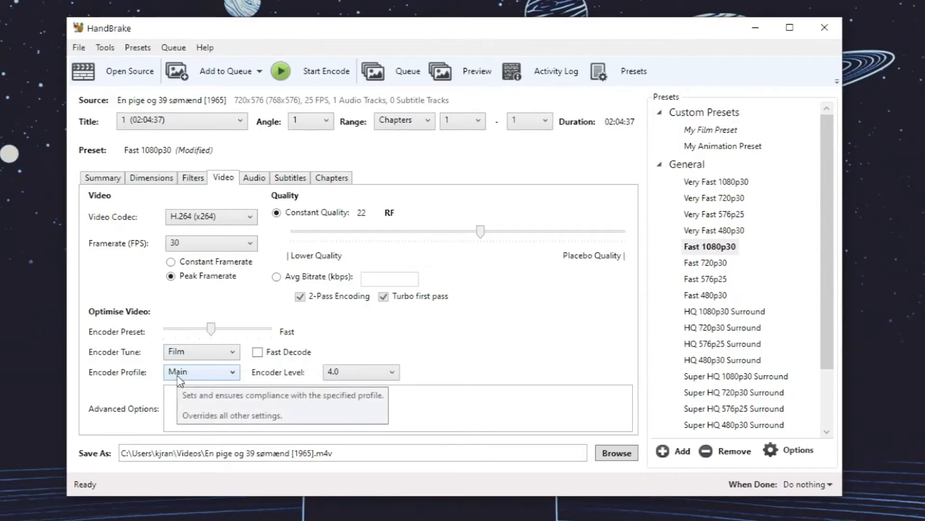
click(179, 379)
click(176, 398)
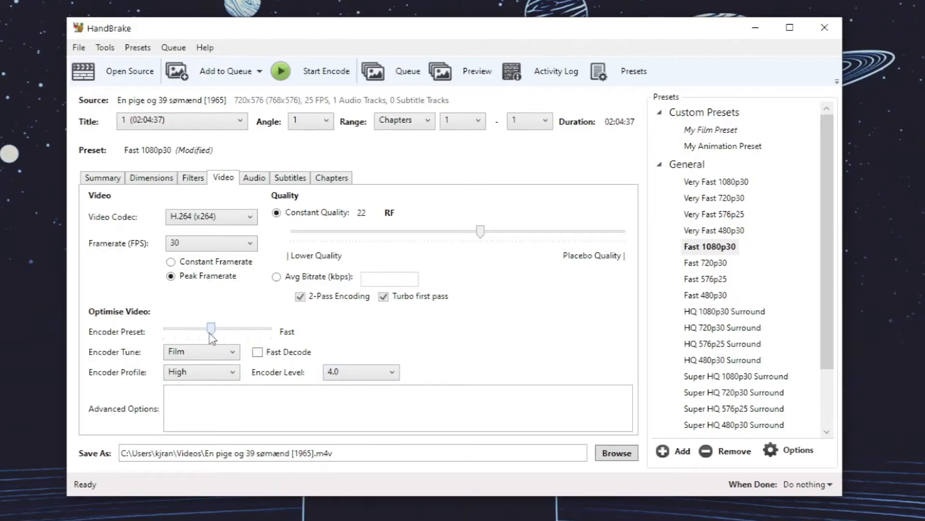
Step: Try faster and slower encoder preset speeds, including Slower, and settle on Slow
drag(211, 332, 184, 334)
drag(189, 333, 236, 333)
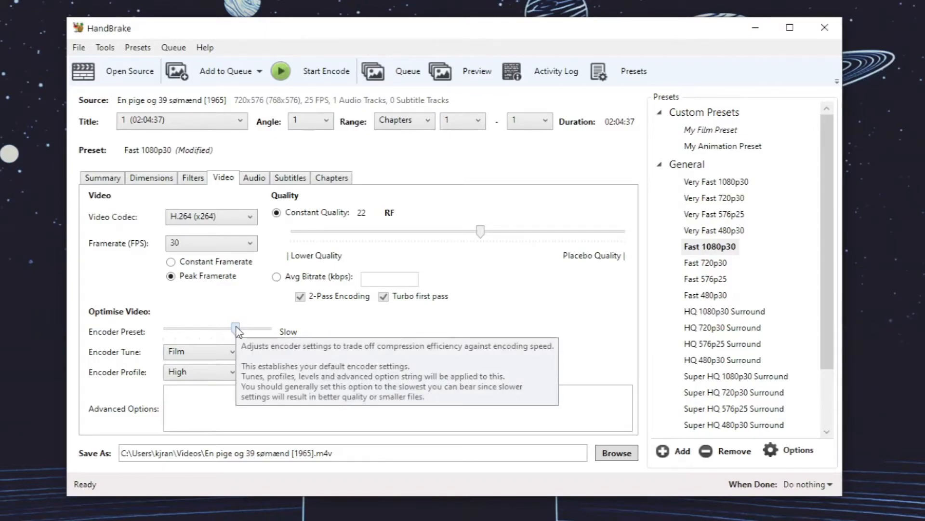
drag(236, 330, 248, 331)
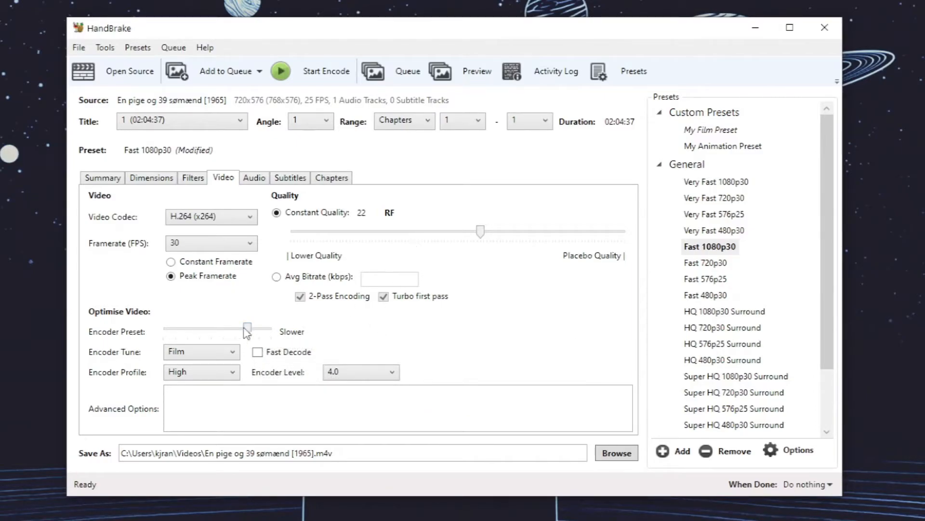
drag(248, 329, 242, 332)
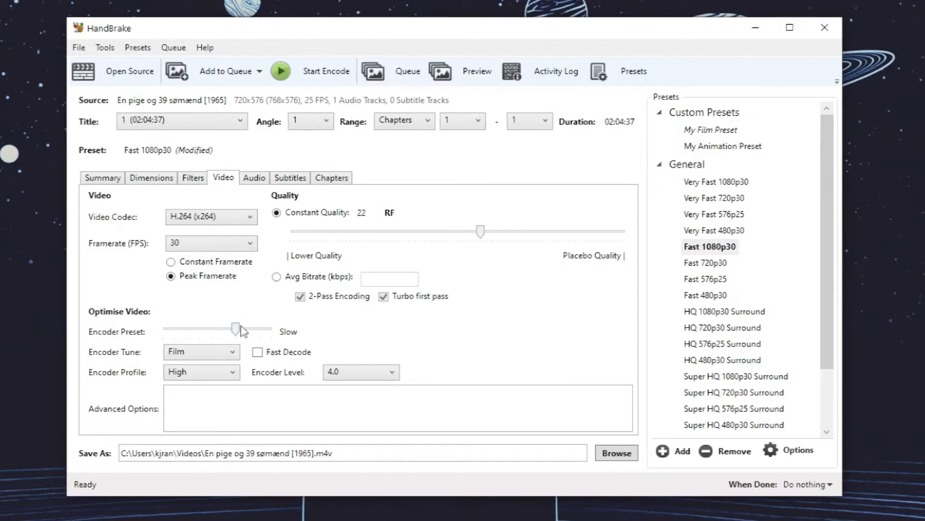
Step: Apply My Film Preset and check the available encoder levels, keeping 4.1
click(694, 131)
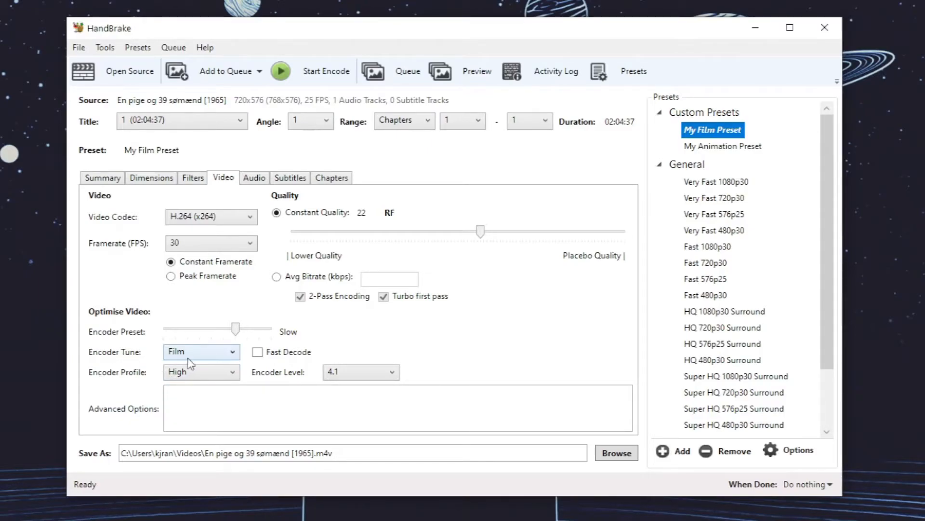
click(346, 375)
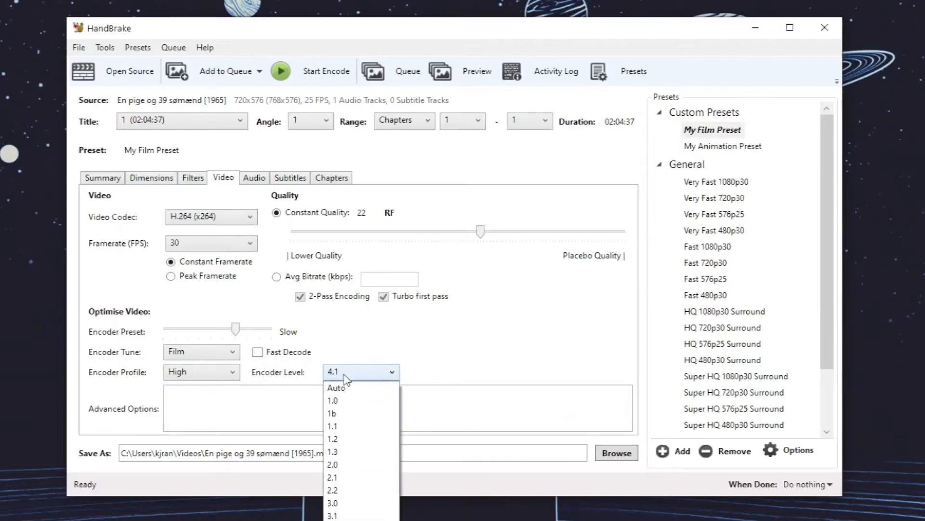
click(484, 342)
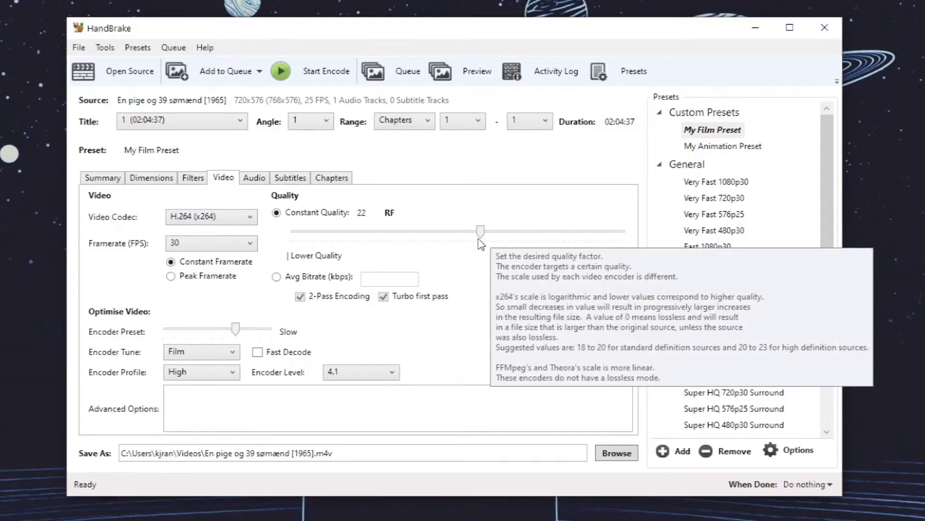
Step: Try different constant quality values, then switch to My Animation Preset and reapply My Film Preset
click(592, 238)
drag(484, 232, 455, 232)
click(725, 146)
click(721, 131)
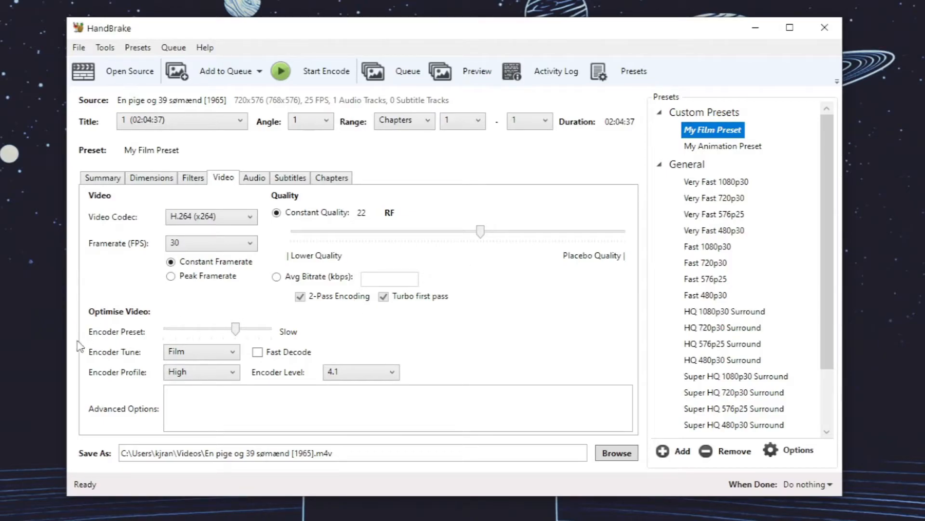
Step: Compare the encoder speed, tune and constant quality of My Film Preset and My Animation Preset, ending on My Film Preset
mouse_move(249, 333)
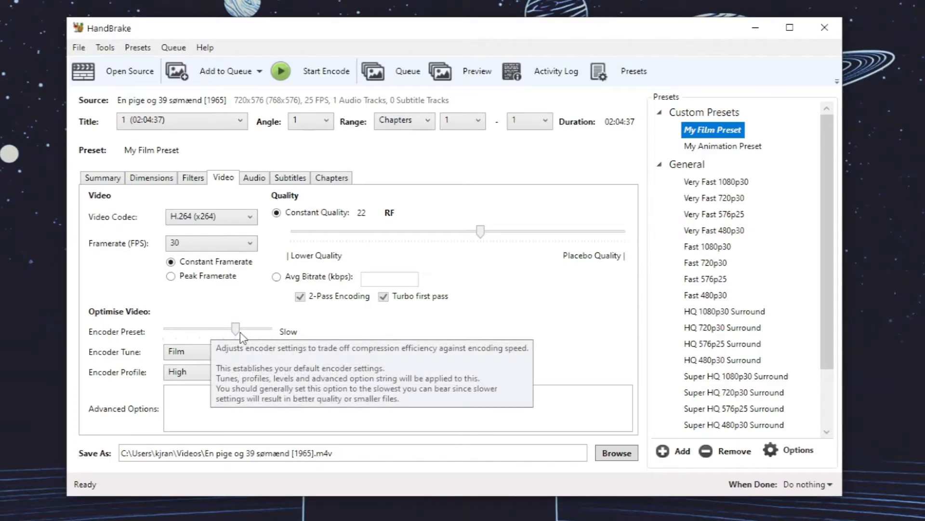
mouse_move(481, 236)
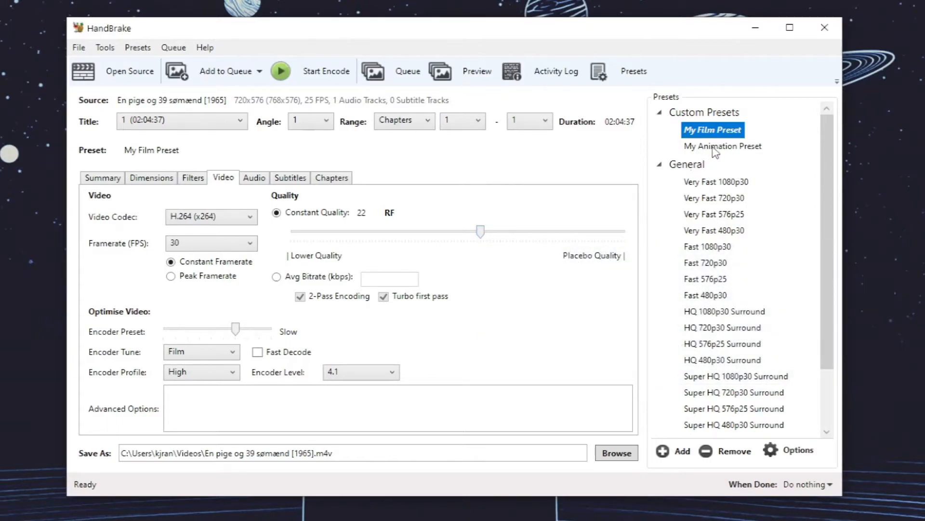
click(715, 149)
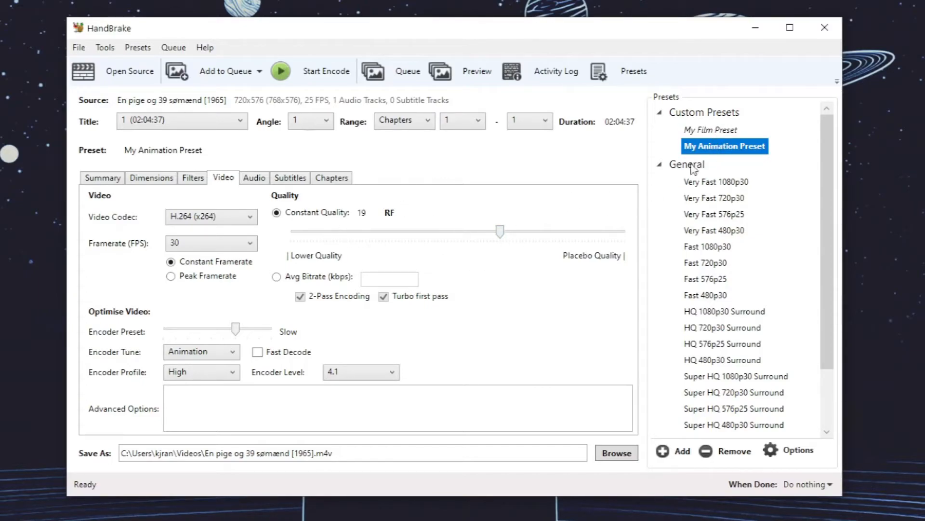
click(716, 131)
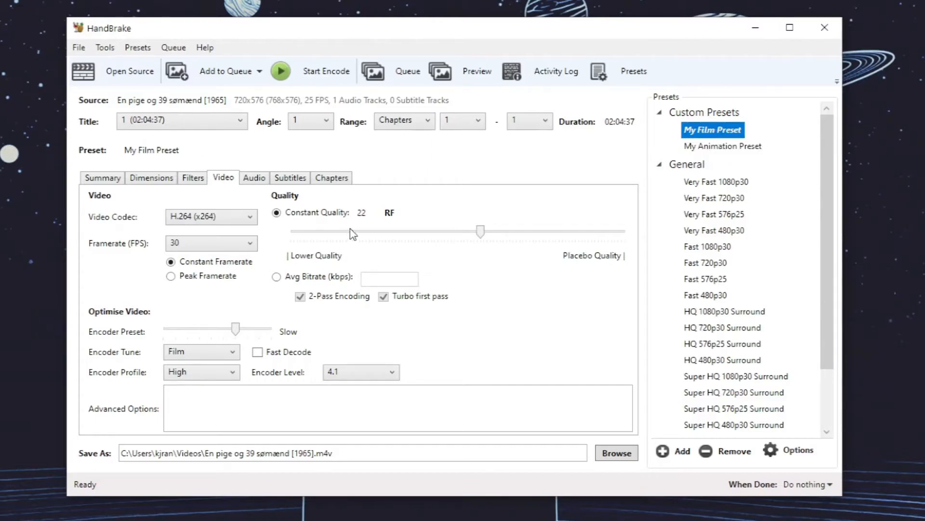
mouse_move(352, 234)
Step: Review the film's audio track settings and its subtitle track settings
click(255, 178)
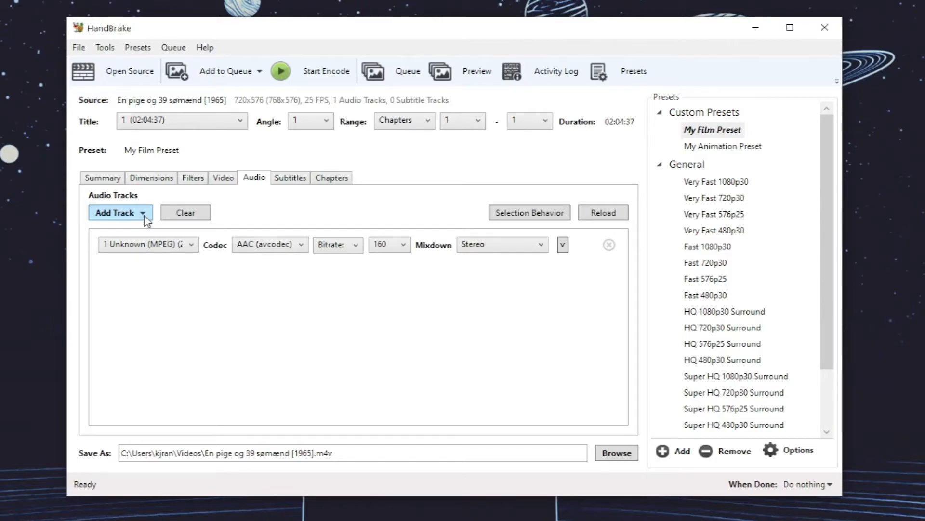
click(295, 177)
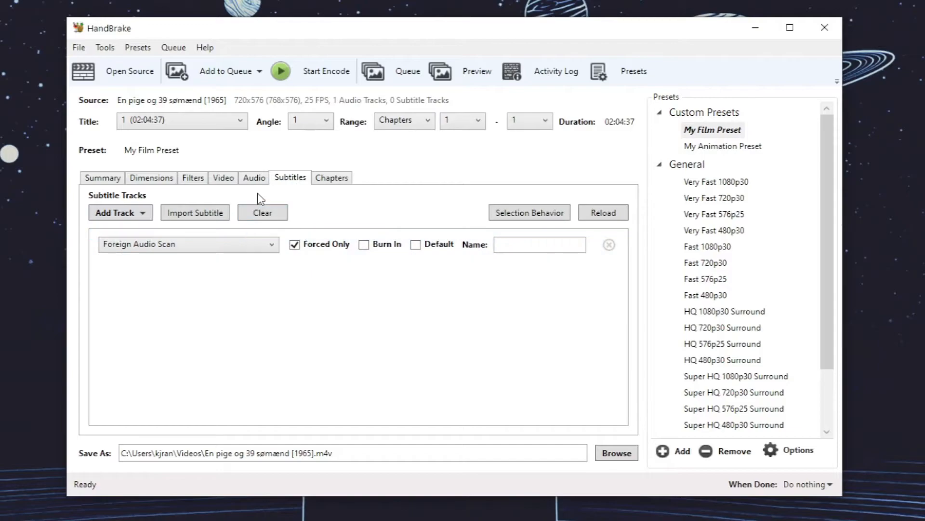
click(251, 179)
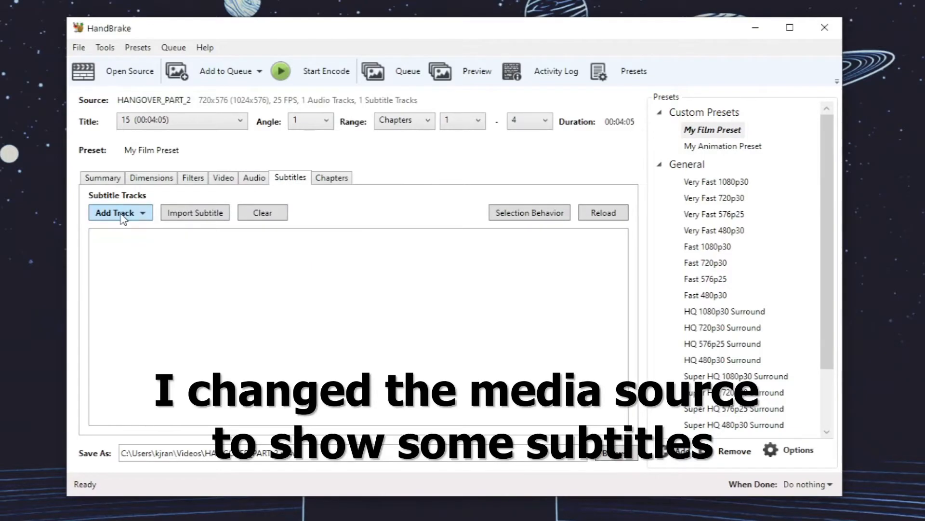
Step: Add all remaining subtitle tracks and make the Wide Screen VOBSUB track the default
click(118, 212)
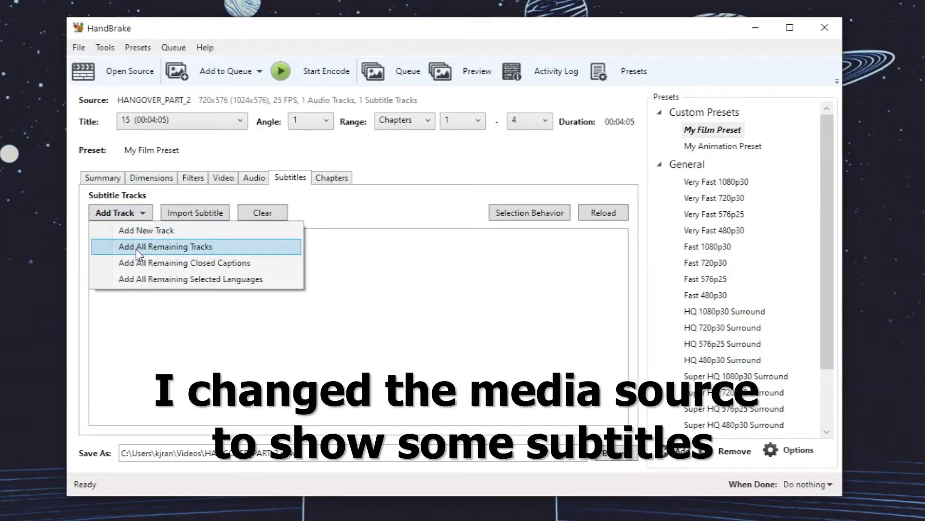
click(139, 248)
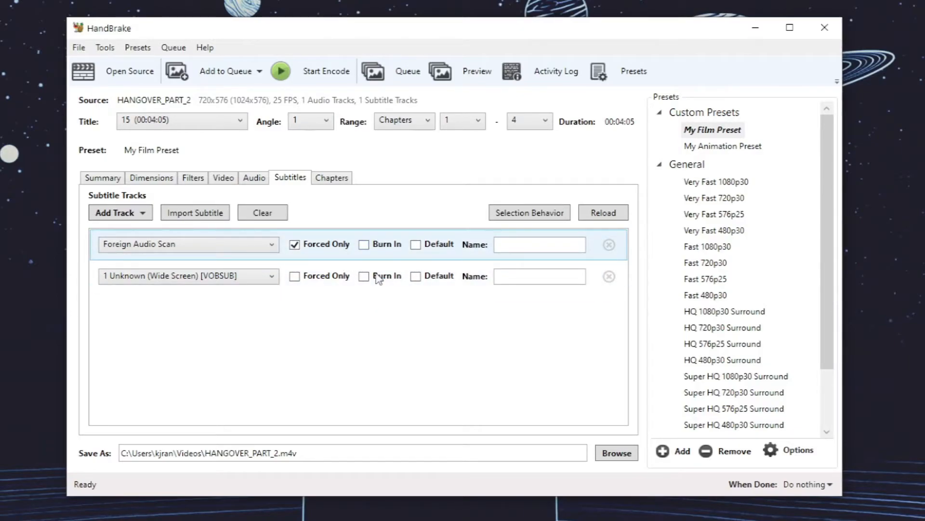
click(418, 247)
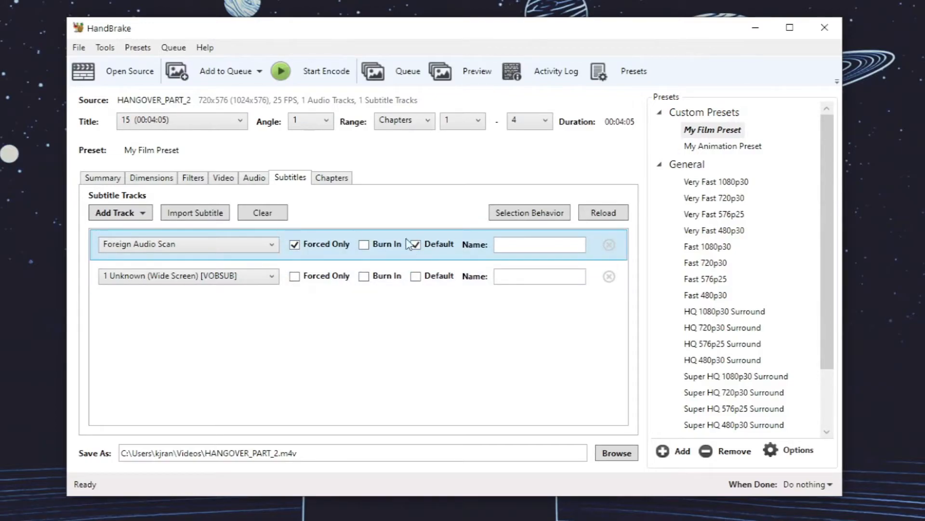
click(417, 277)
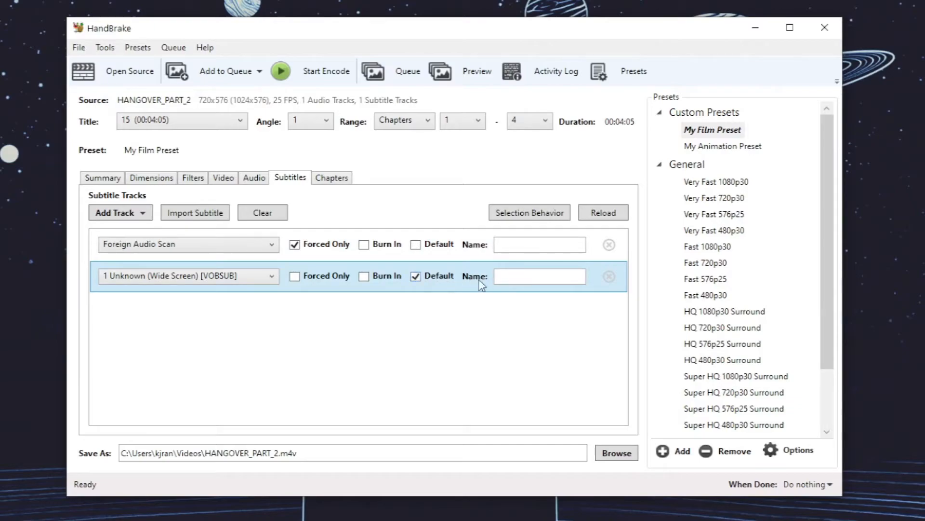
Step: Check the source choices for the Wide Screen VOBSUB subtitle track and name the track English
click(230, 281)
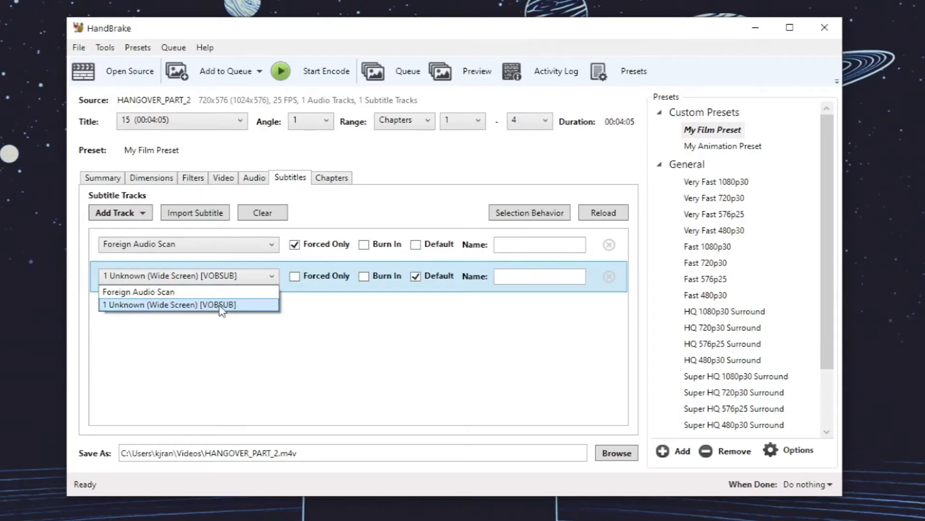
click(519, 276)
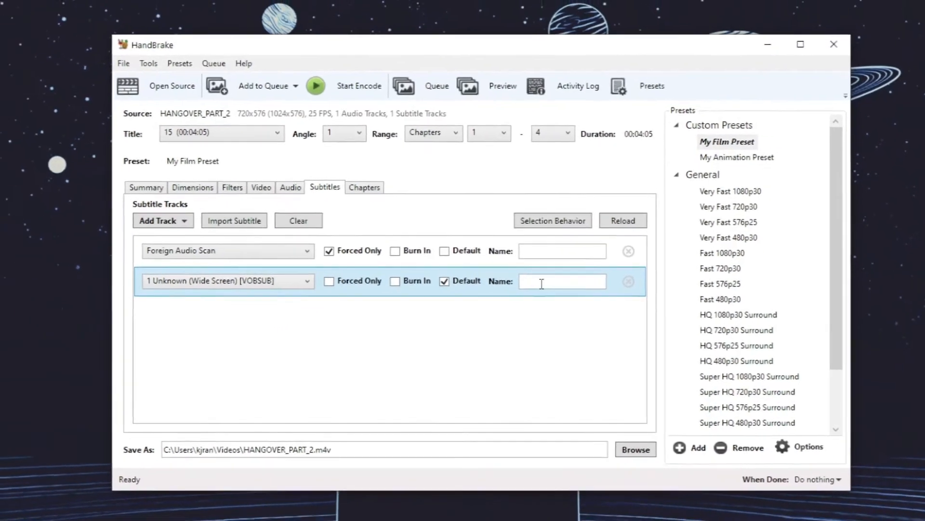
text(English)
Step: Start importing a subtitle file and create a new text document on the desktop named test.srt.txt
click(318, 238)
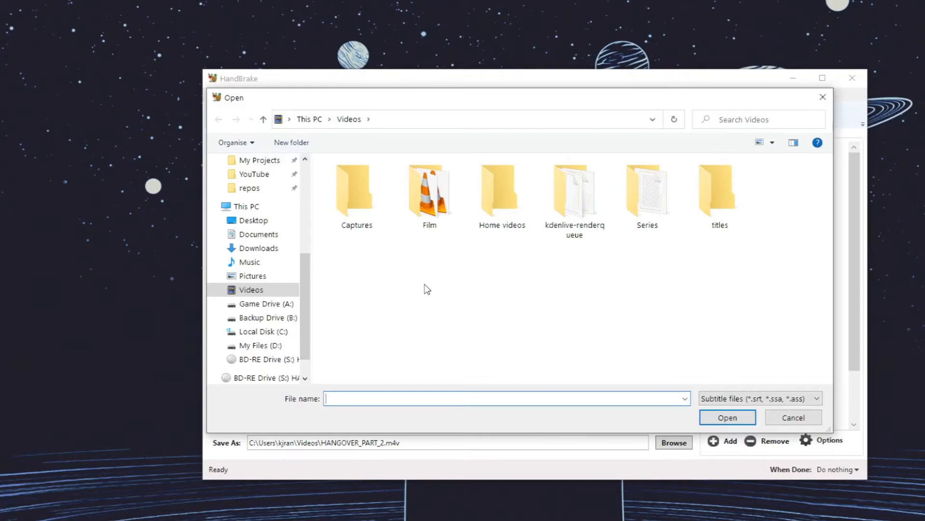
right_click(58, 92)
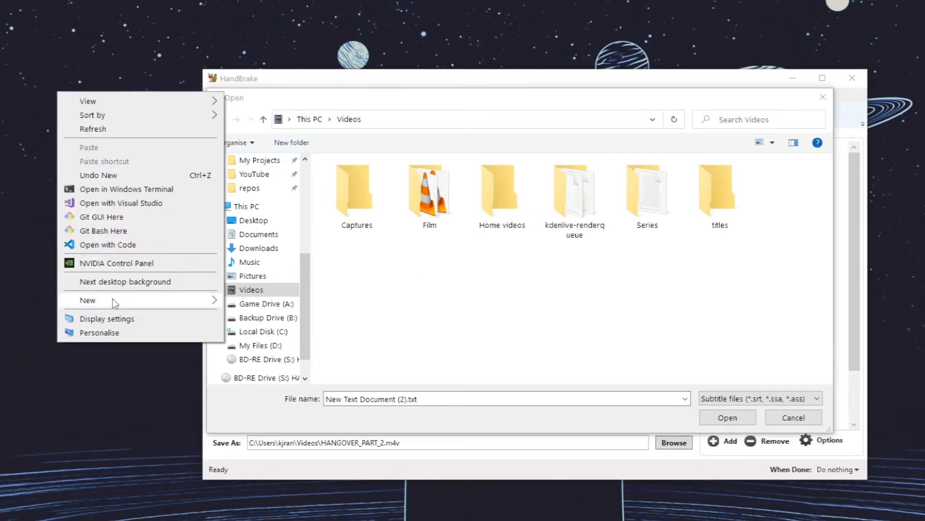
mouse_move(112, 299)
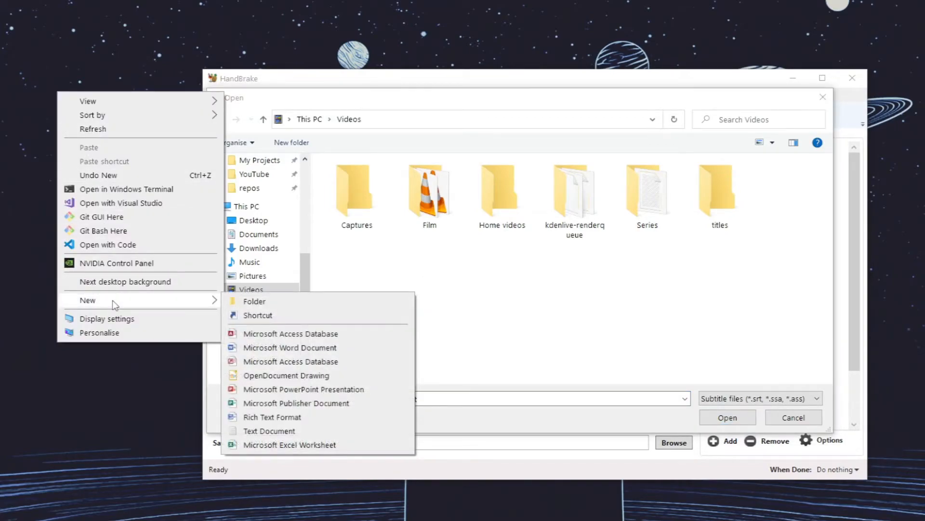
click(261, 431)
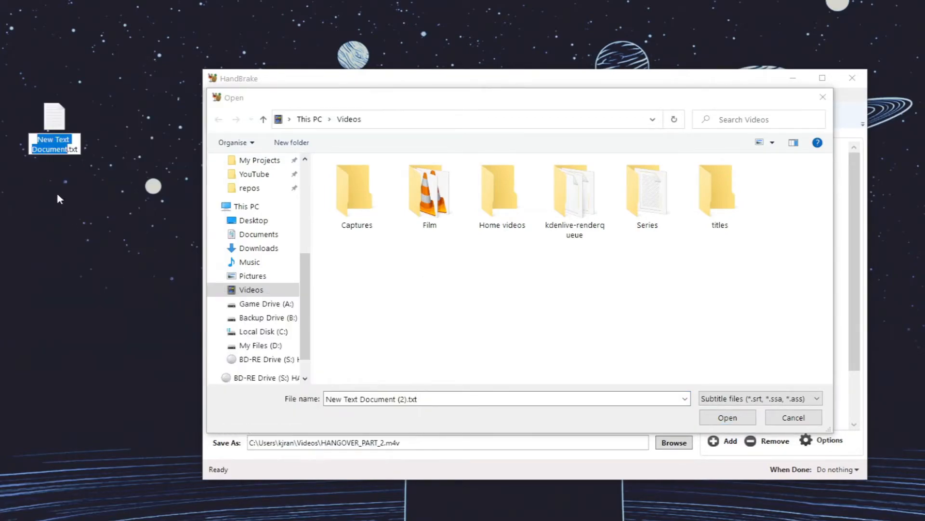
text(test)
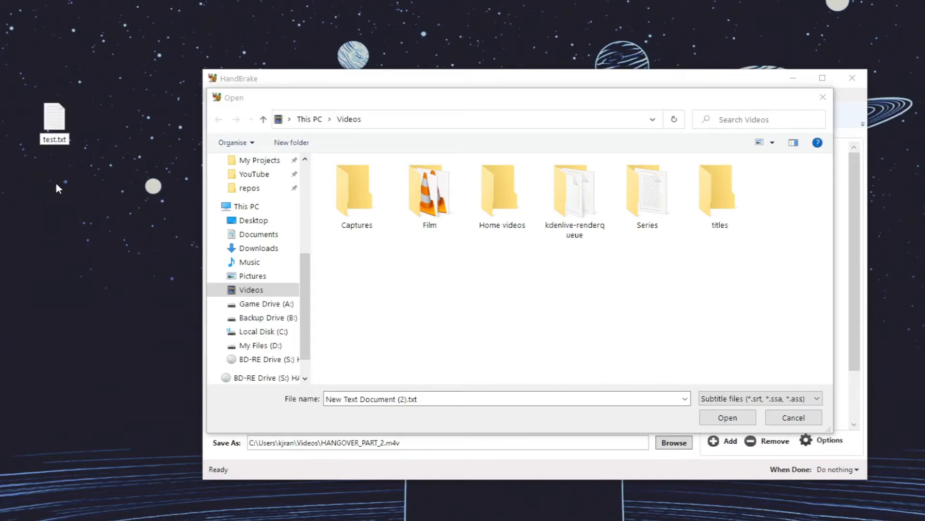
text(.srt)
key(Return)
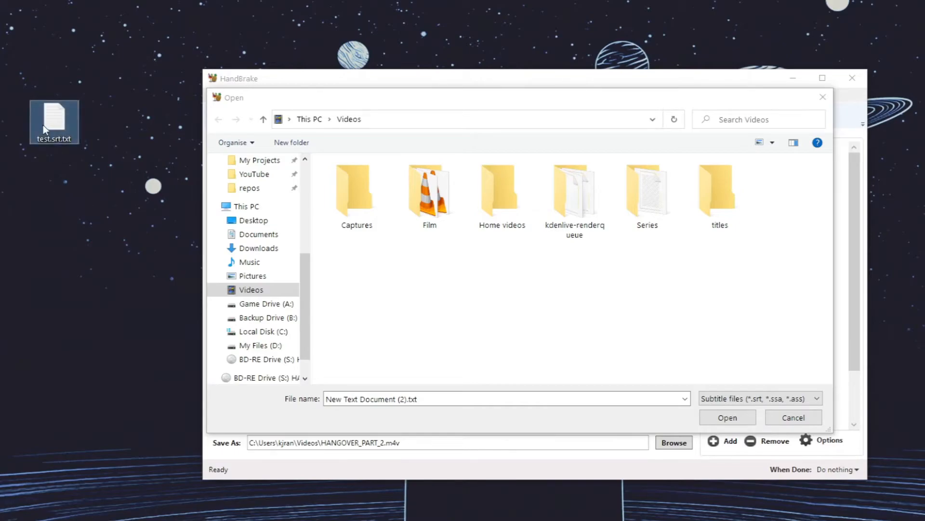
Step: Rename the text document on the desktop as test.srt and accept the file extension change
key(F2)
key(End)
key(BackSpace)
key(BackSpace)
key(BackSpace)
key(BackSpace)
key(BackSpace)
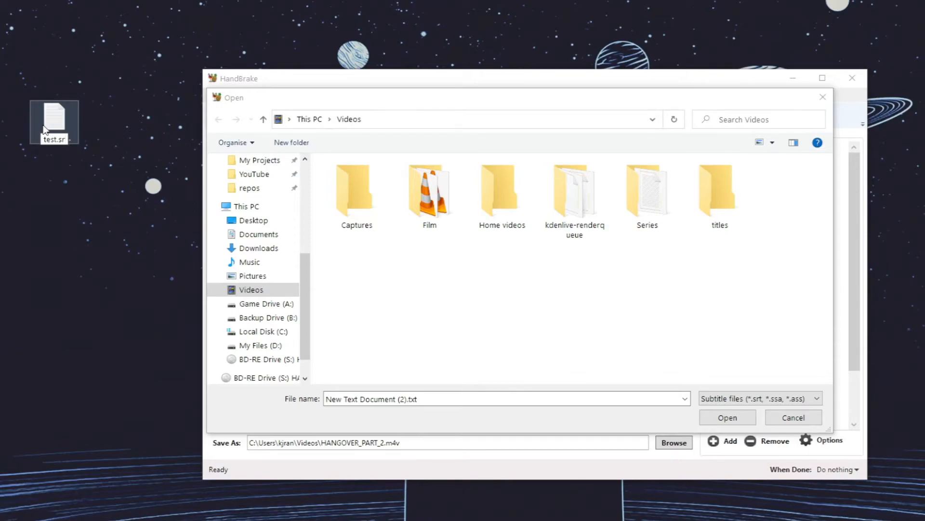
text(t)
key(Return)
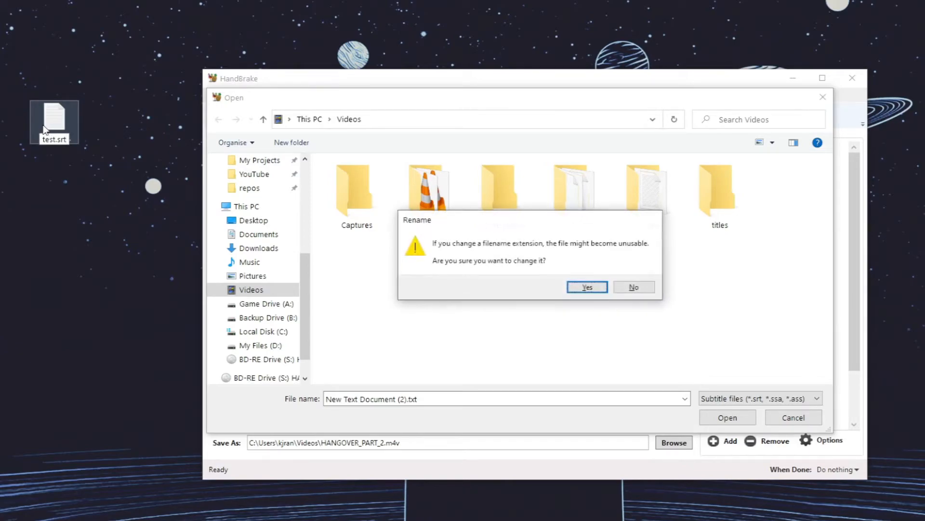
click(586, 286)
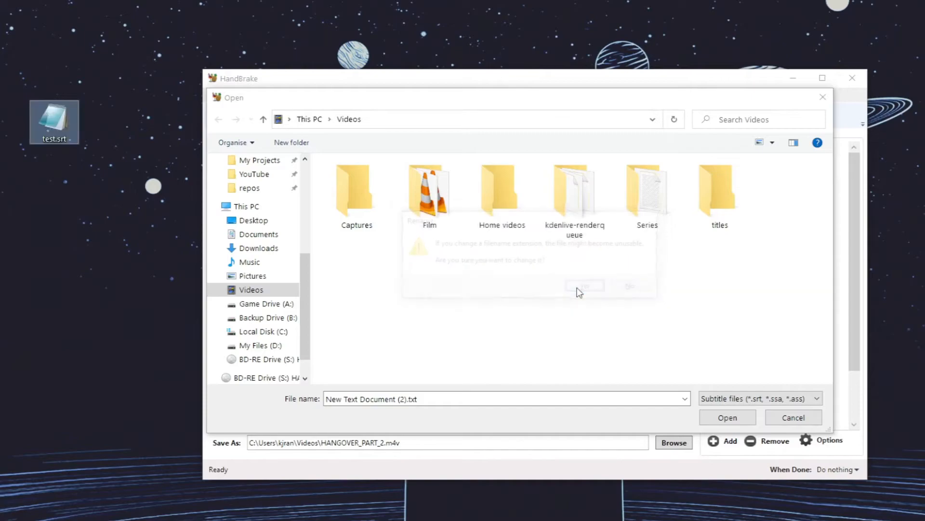
Step: Move test.srt from the desktop into the Videos folder and import it as a subtitle track
drag(57, 121, 170, 62)
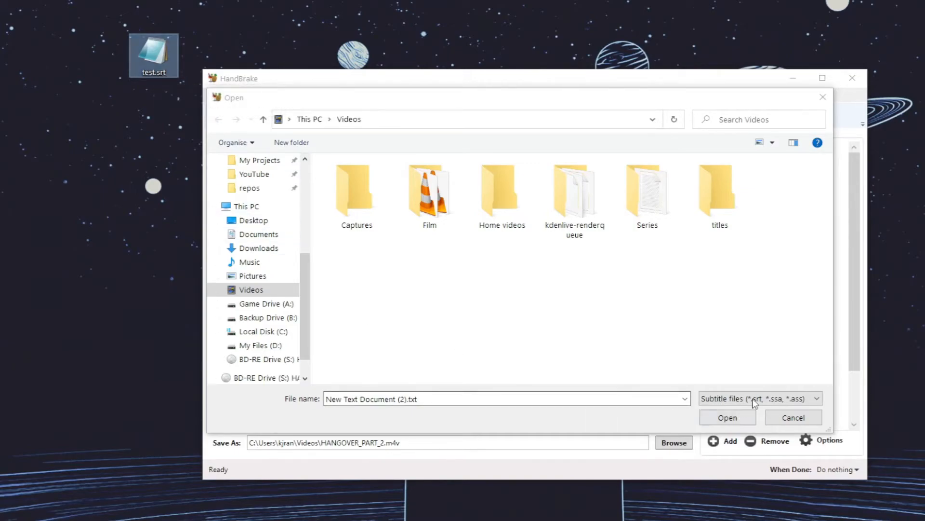
click(802, 400)
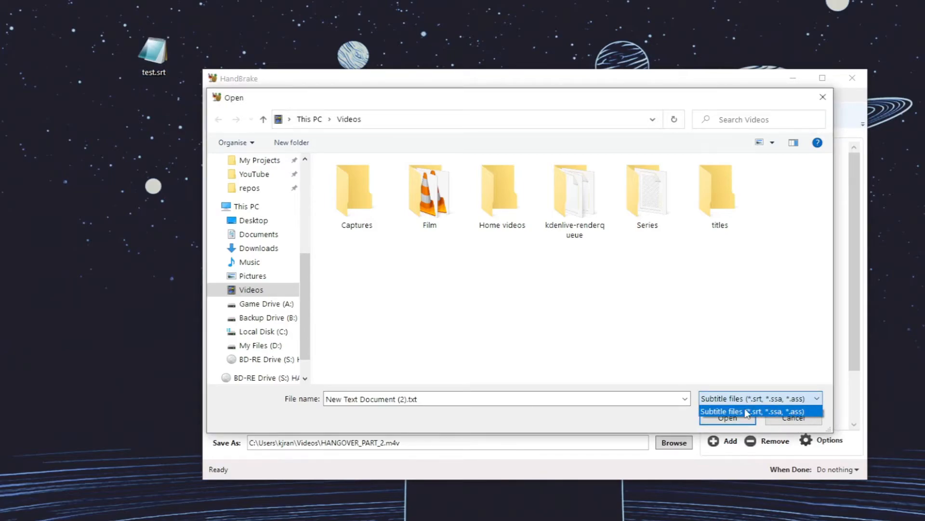
click(153, 58)
drag(153, 58, 568, 358)
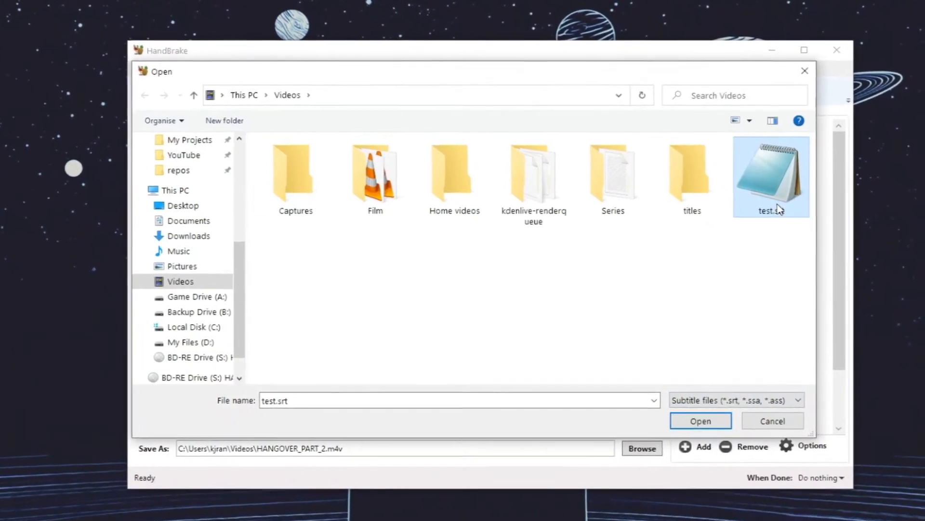
click(710, 420)
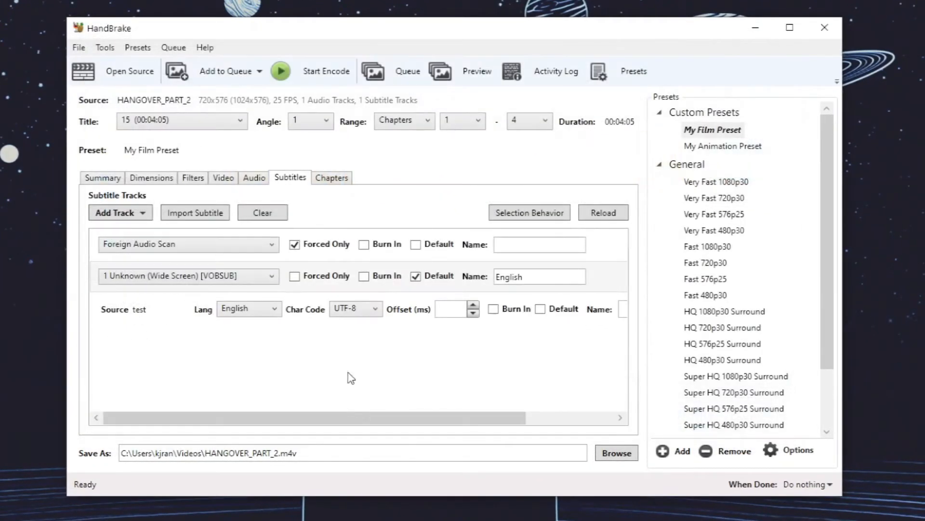
Step: Check the imported test track's language and character code choices, keep English and UTF-8, and remove the track from the subtitle list
click(144, 316)
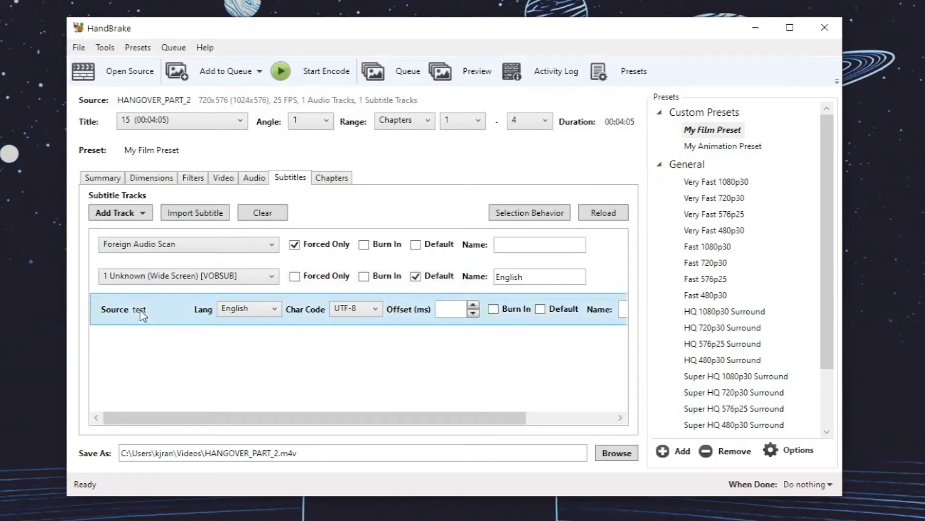
click(222, 310)
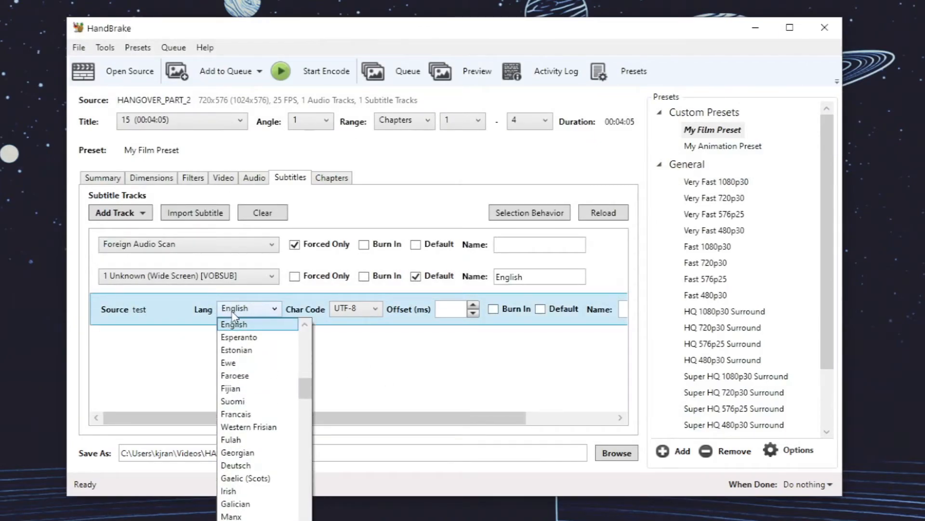
click(392, 352)
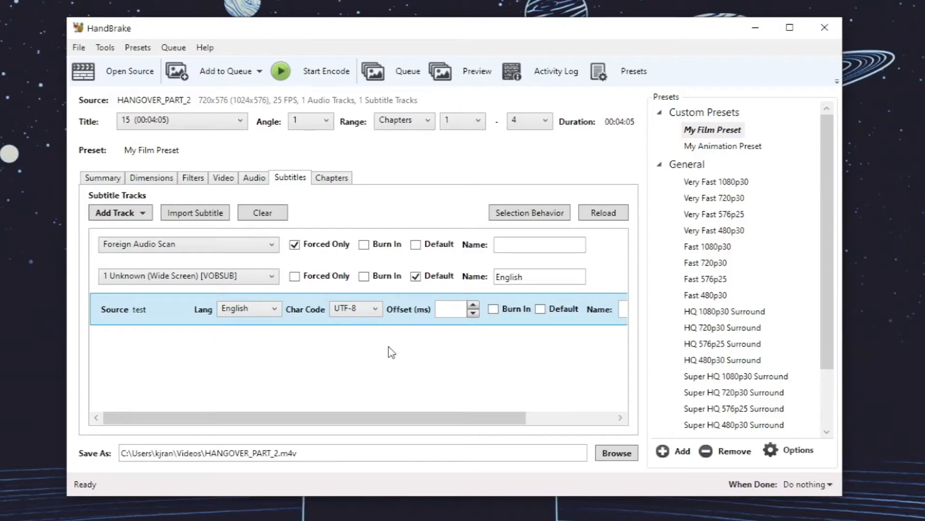
click(365, 307)
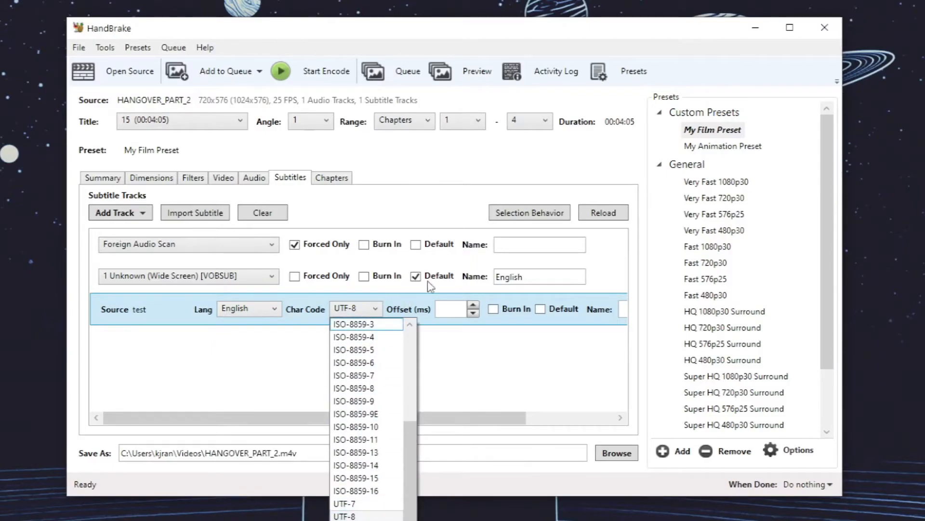
click(344, 515)
click(342, 310)
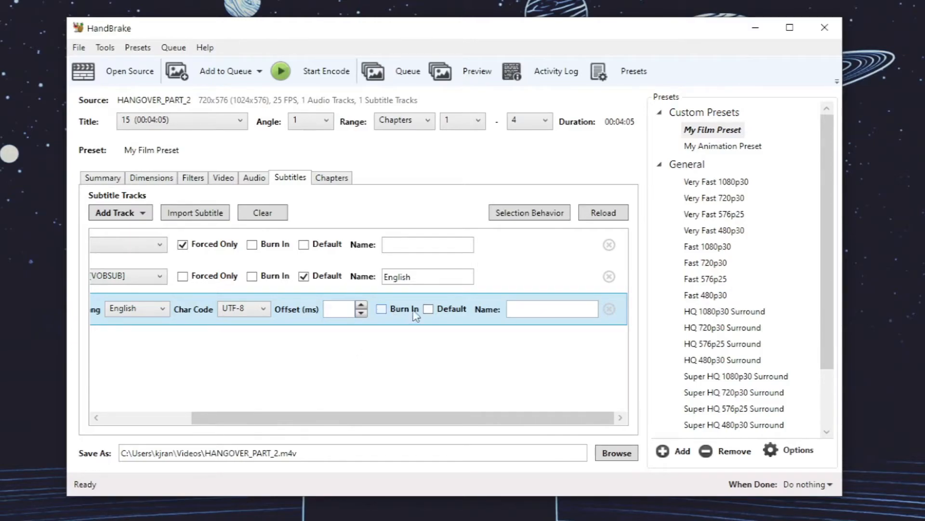
click(521, 310)
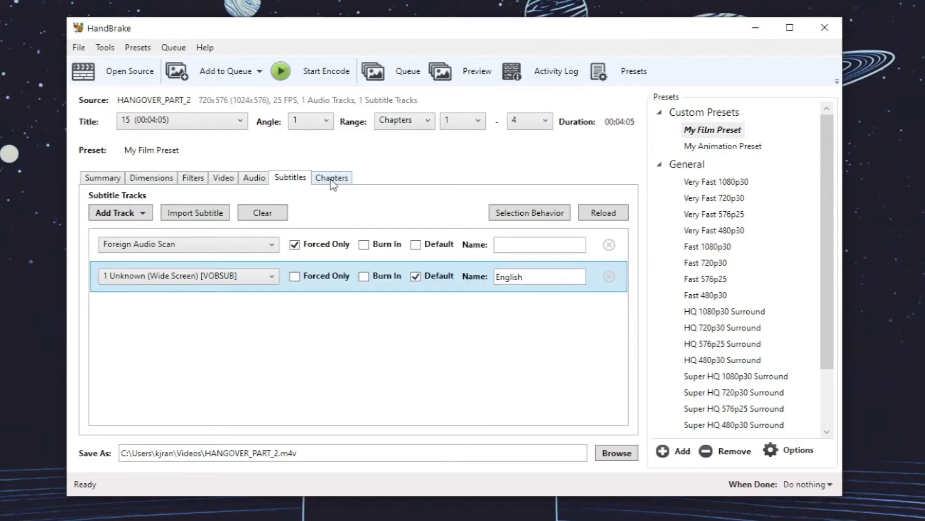
Step: Examine the film's chapter markers, including each chapter's number, duration and name
click(332, 178)
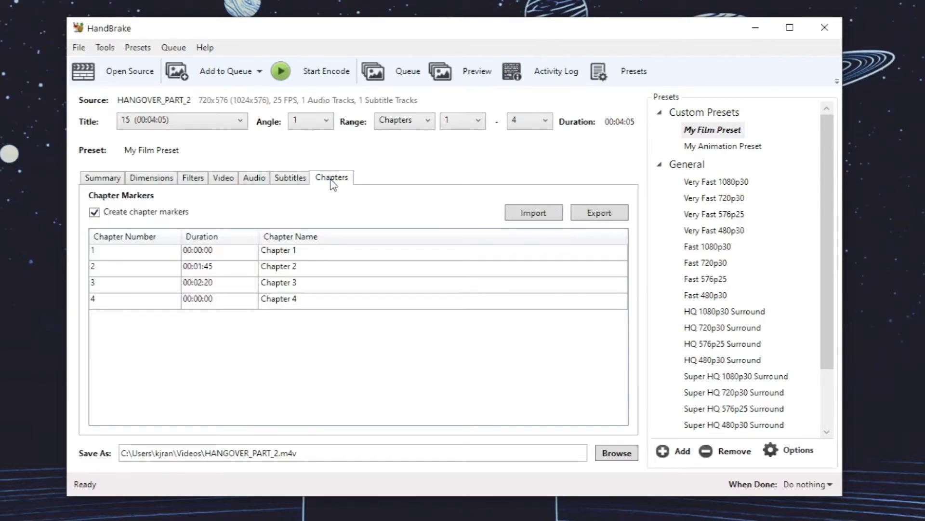
click(296, 254)
click(290, 274)
click(290, 288)
click(288, 304)
click(291, 273)
click(291, 288)
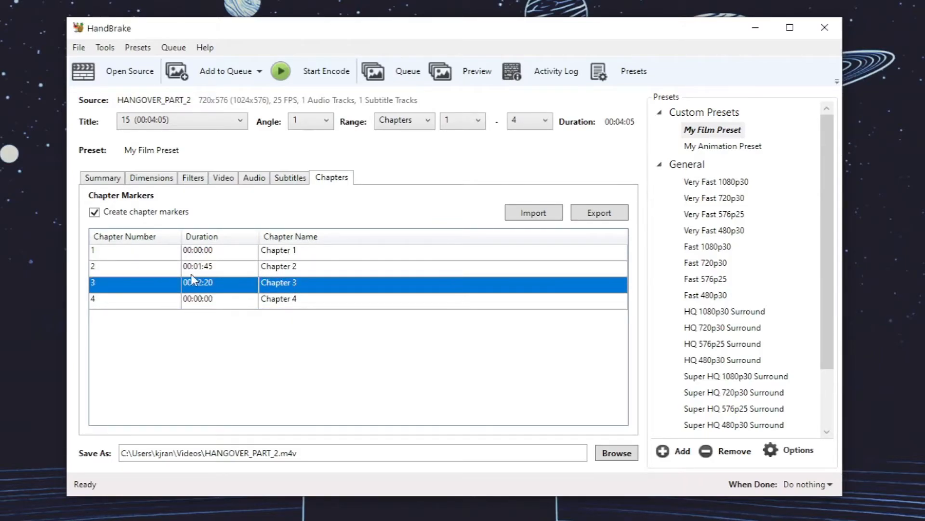
click(110, 269)
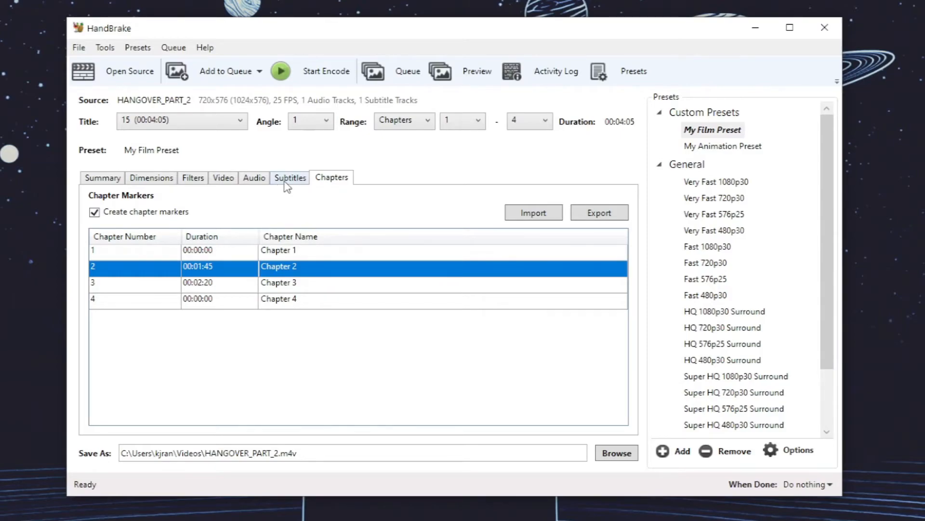
Step: Review the summary's container format choices, keeping MP4 with Web Optimized enabled
click(254, 178)
click(171, 178)
click(103, 177)
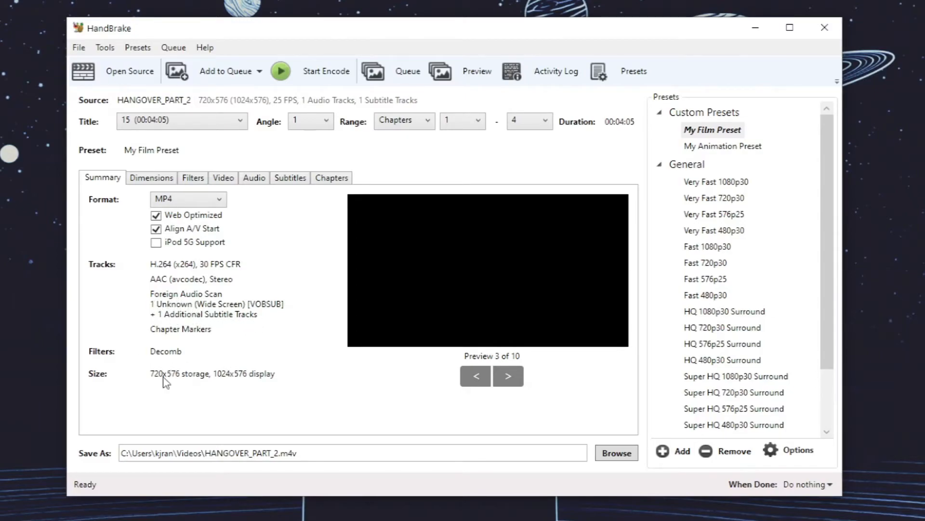
click(206, 204)
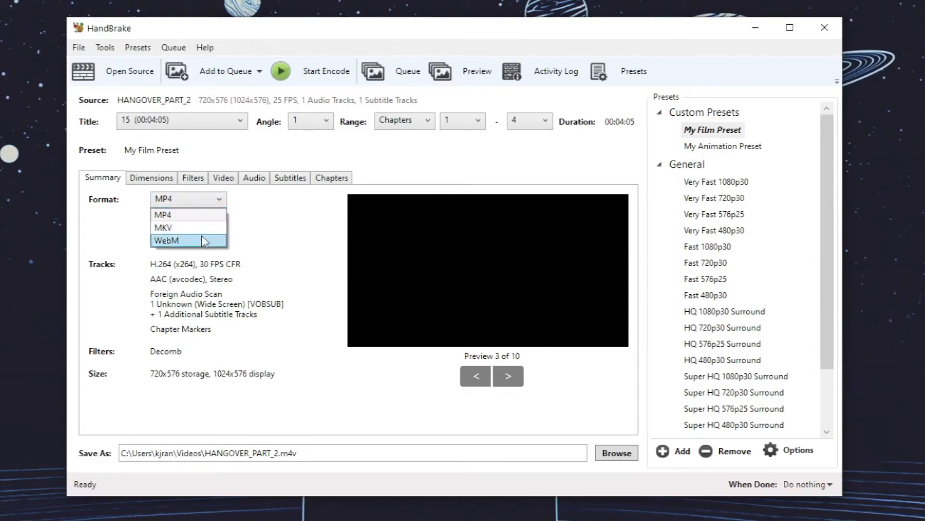
click(189, 215)
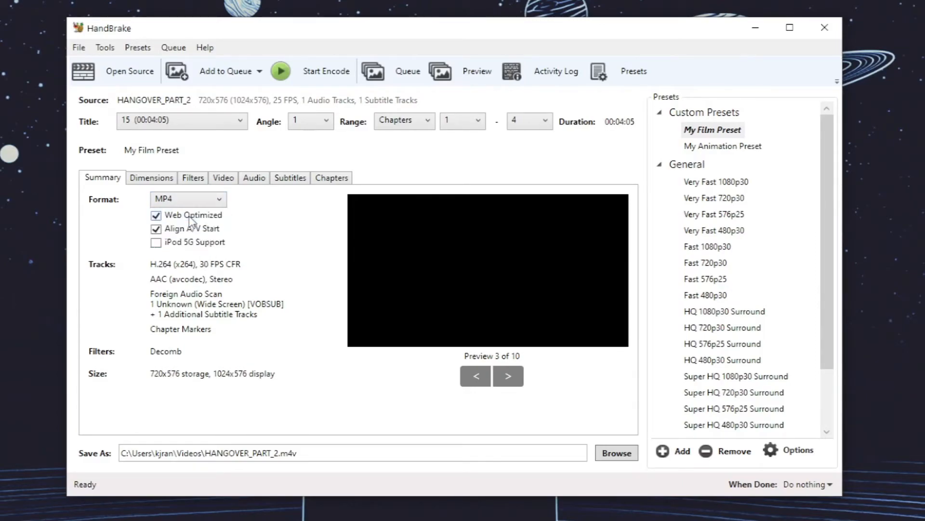
click(156, 215)
click(157, 215)
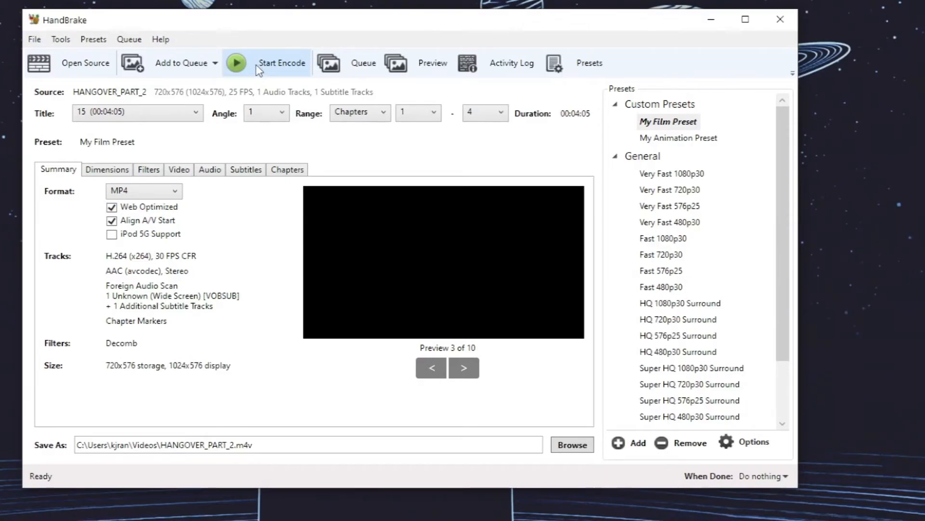
Step: Inspect the encoding queue, place its window beside the main window, and return to the film's summary
drag(281, 22, 324, 23)
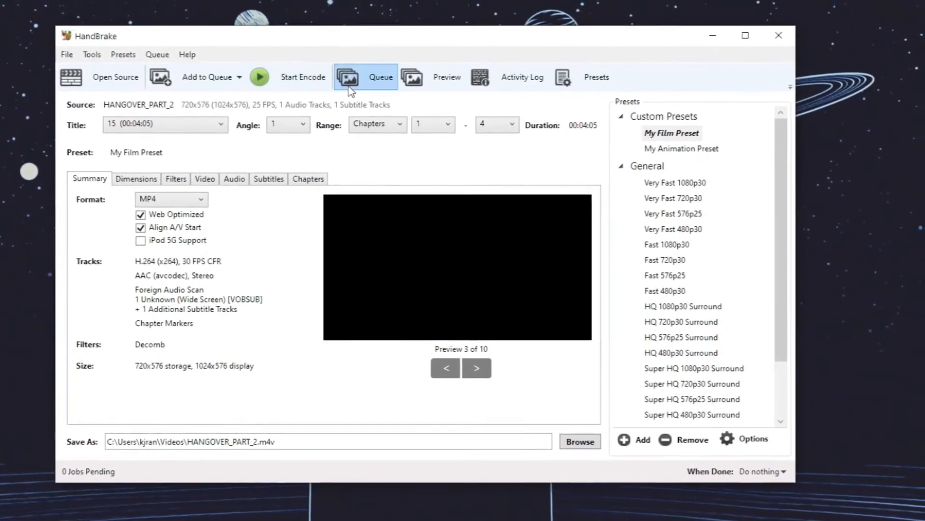
click(372, 64)
drag(265, 97, 491, 46)
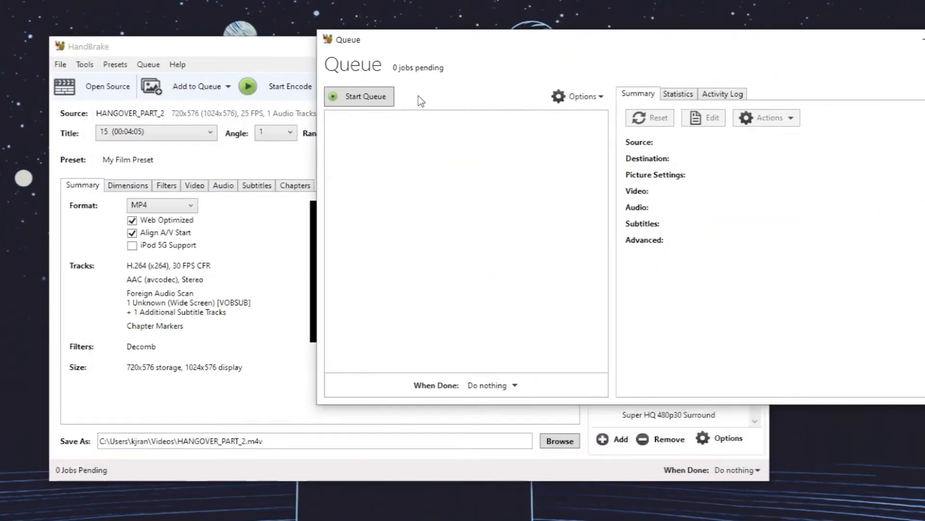
click(207, 376)
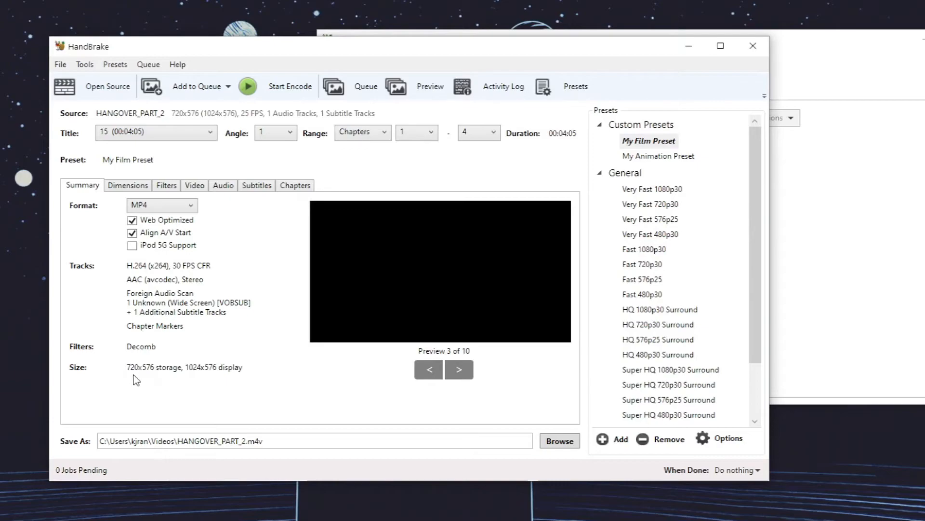
Step: Start encoding HANGOVER_PART_2.m4v, overwrite the existing file, and bring the queue window to the front
click(260, 96)
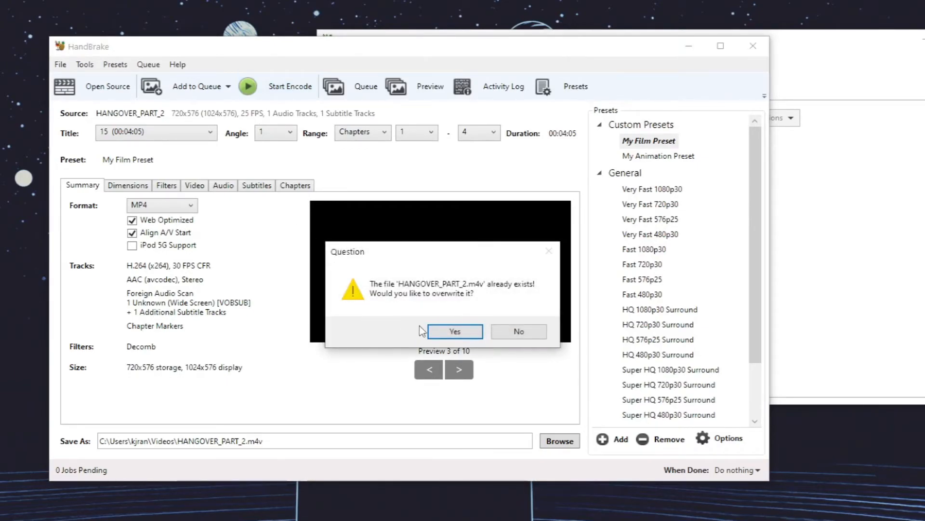
click(444, 333)
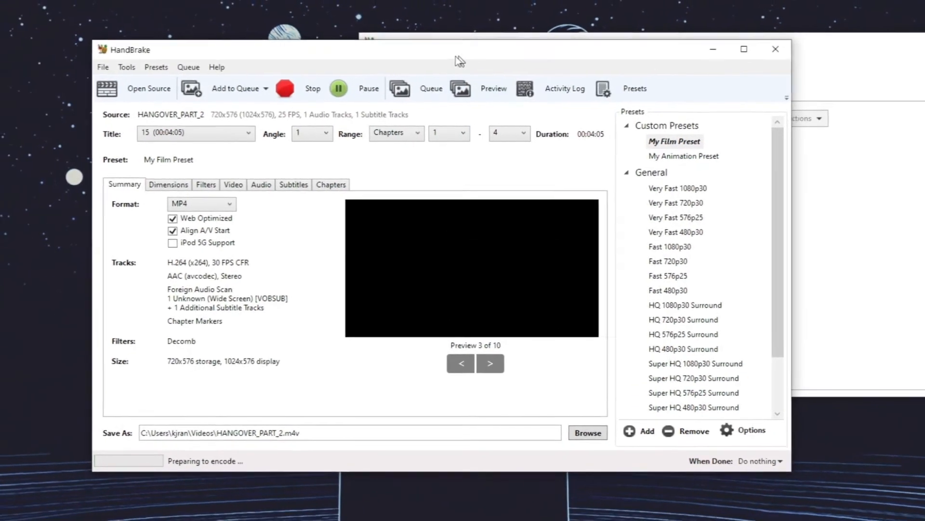
drag(429, 52, 237, 114)
click(711, 241)
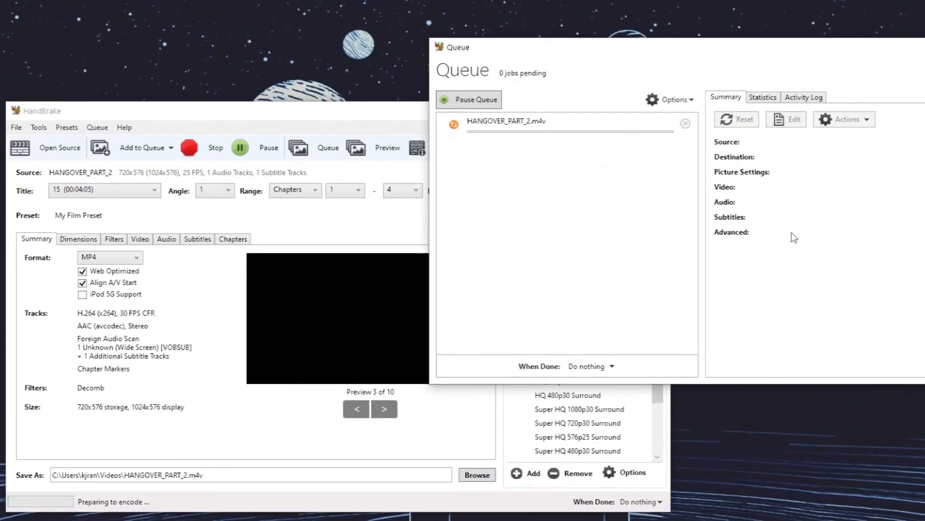
Step: Review the summary and statistics of the HANGOVER_PART_2.m4v queue job and send the job back for editing
click(492, 129)
drag(552, 52, 540, 0)
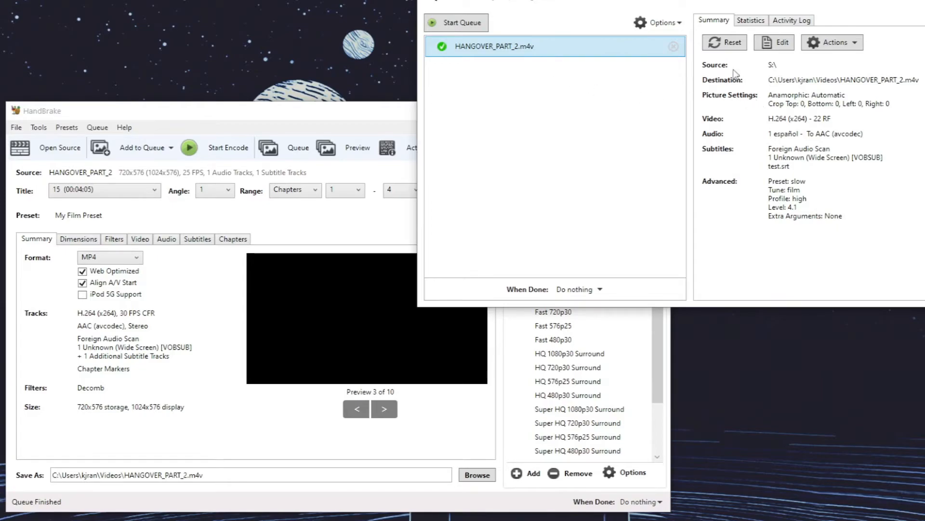
click(750, 23)
click(775, 42)
click(584, 316)
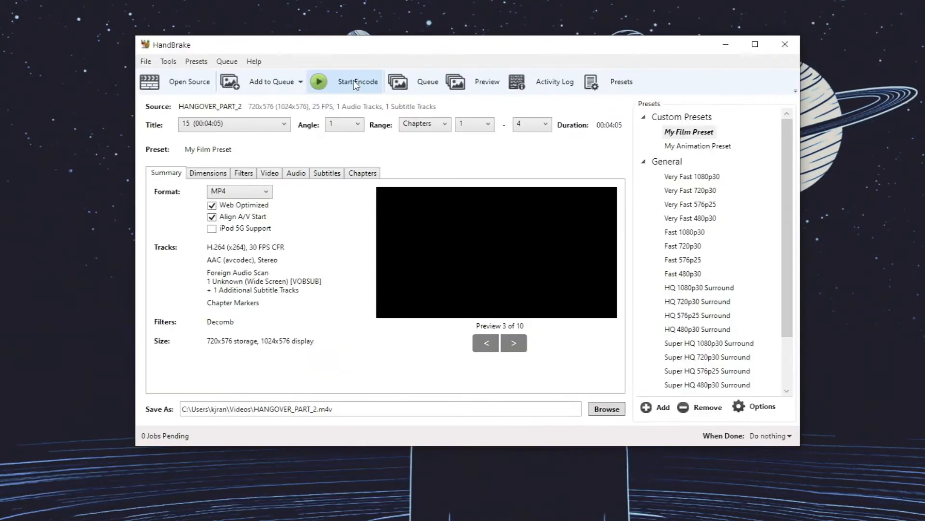
Step: Reopen the queue window and export the queue to the Videos folder as a JSON file named hsdyju
click(424, 82)
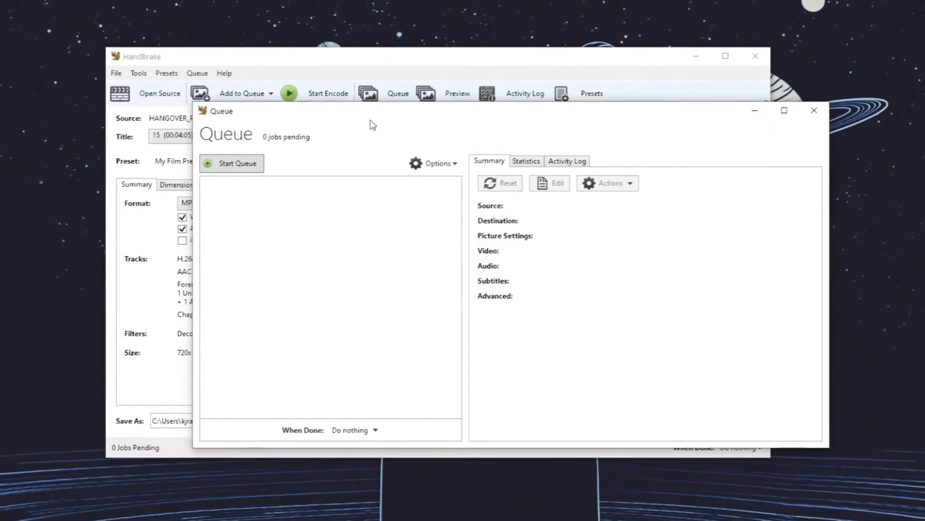
drag(303, 115, 458, 22)
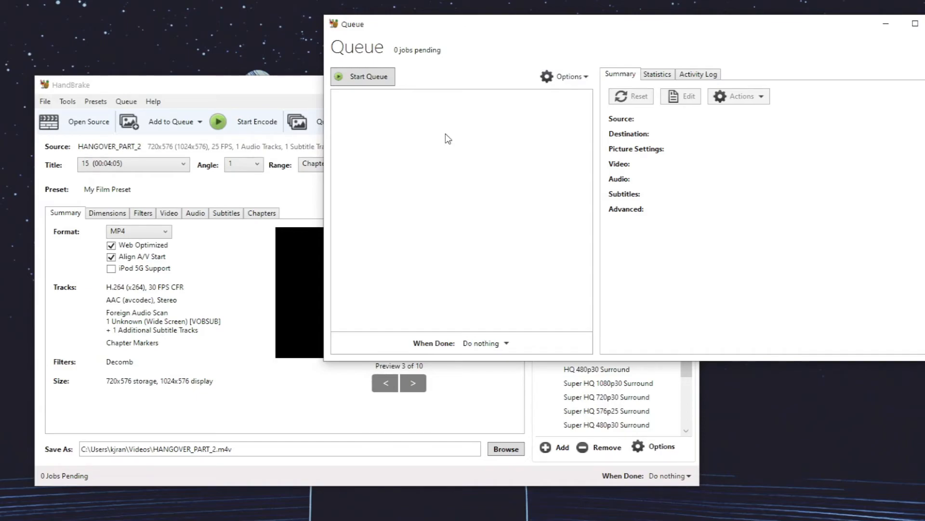
click(572, 78)
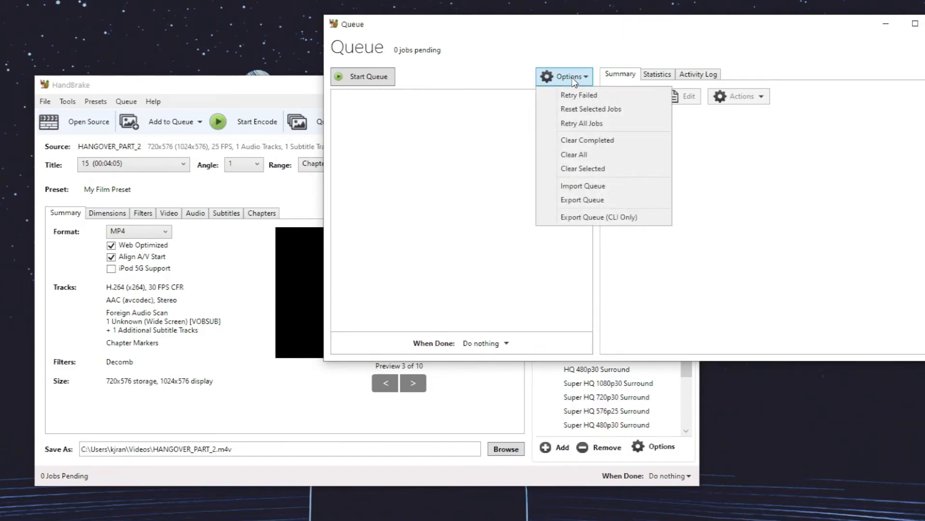
click(577, 200)
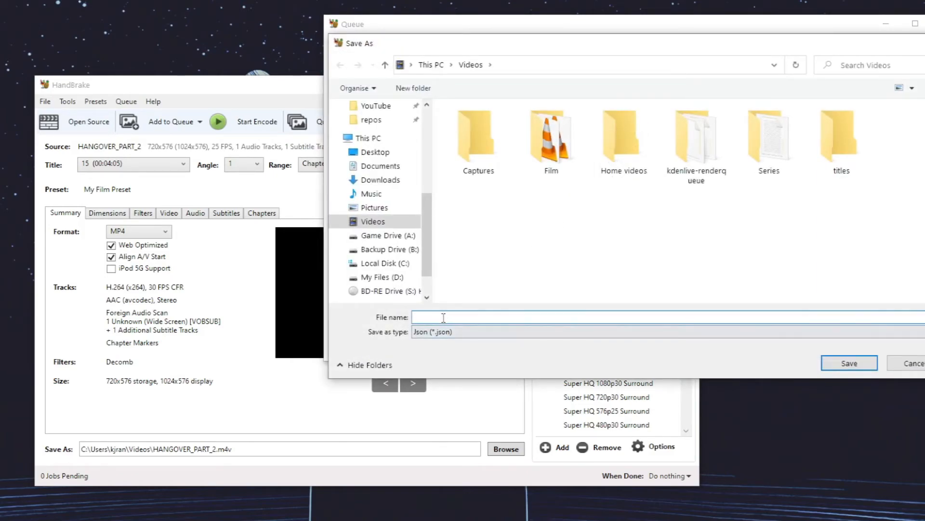
text(hsdyju)
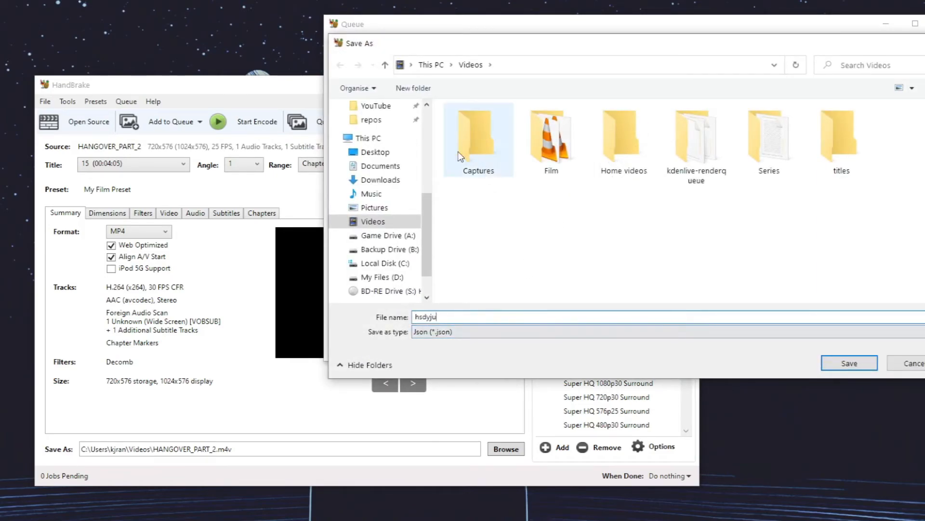
click(849, 363)
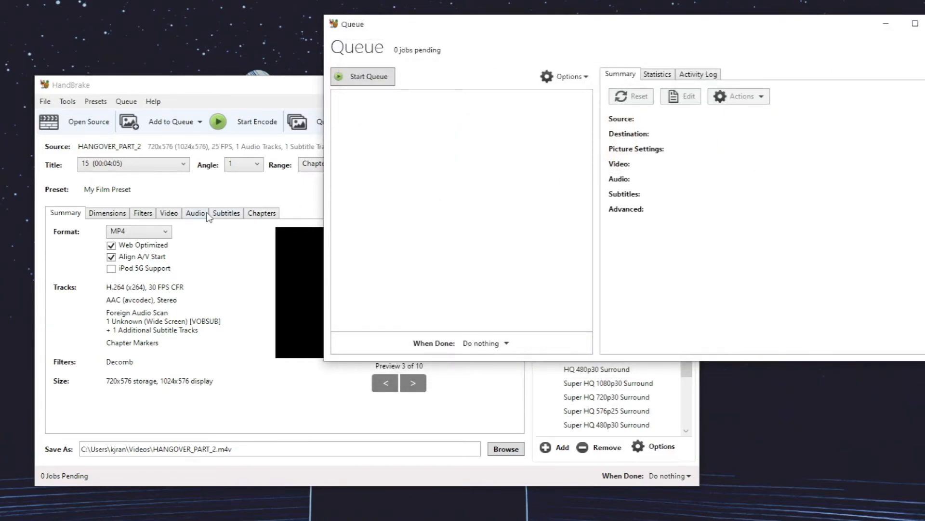
Step: Import the queue from the hsdyju.json file in the Videos folder
click(542, 77)
click(563, 188)
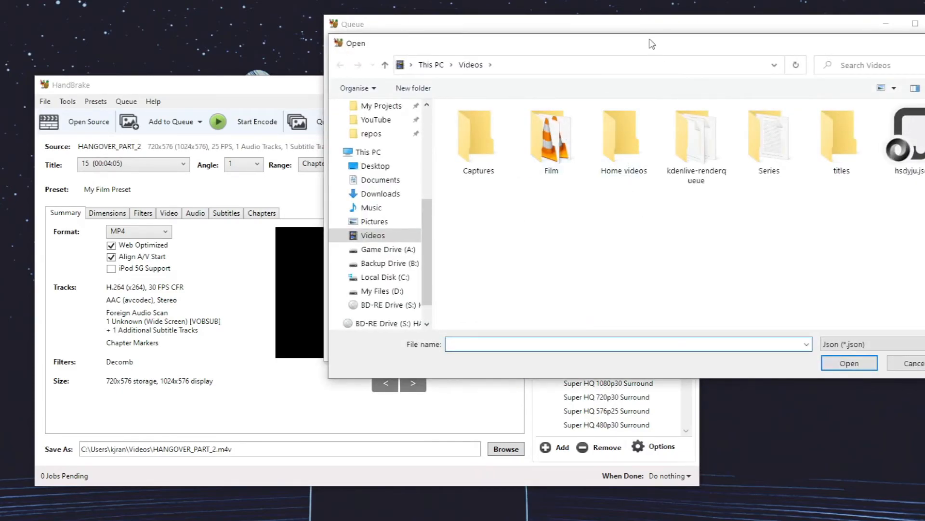
drag(651, 47, 569, 47)
click(802, 160)
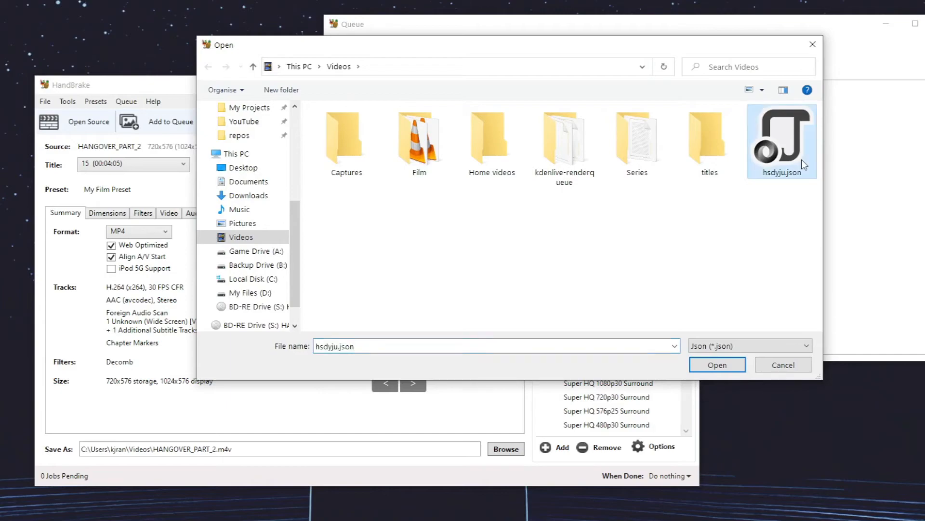
click(705, 366)
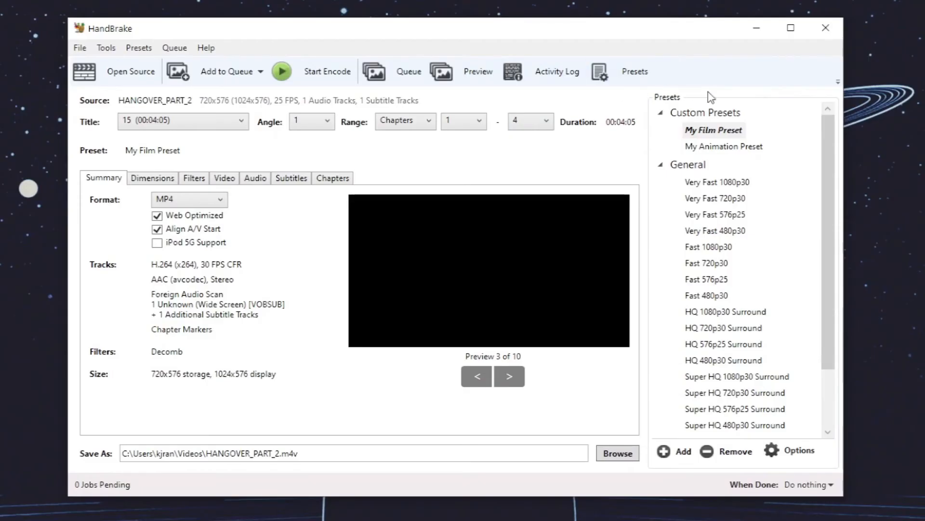
Step: Try the Very Fast 576p25 and HQ 720p30 Surround presets, and settle on HQ 1080p30 Surround
click(643, 72)
click(645, 73)
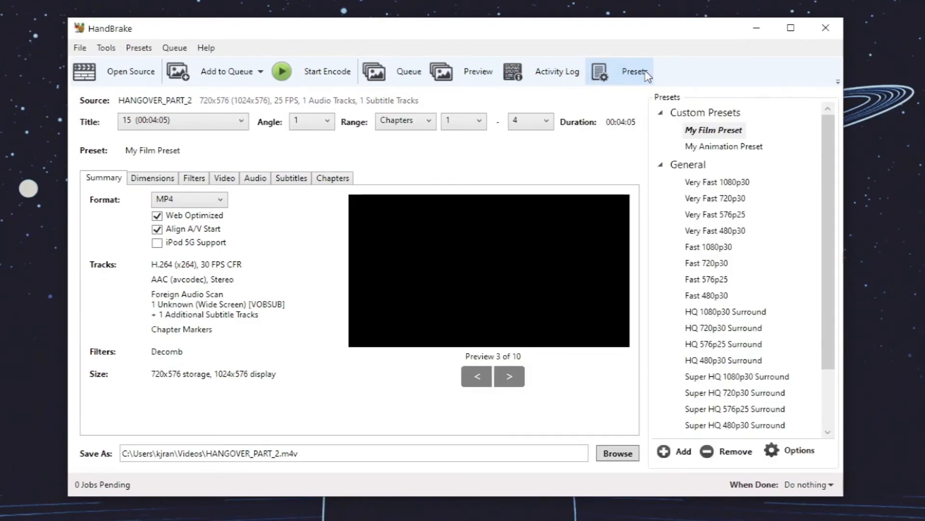
click(723, 215)
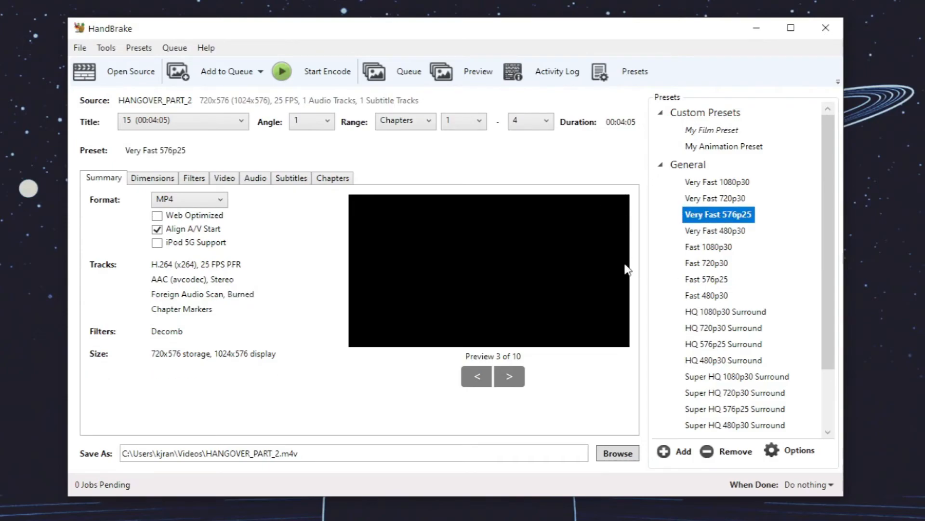
click(700, 327)
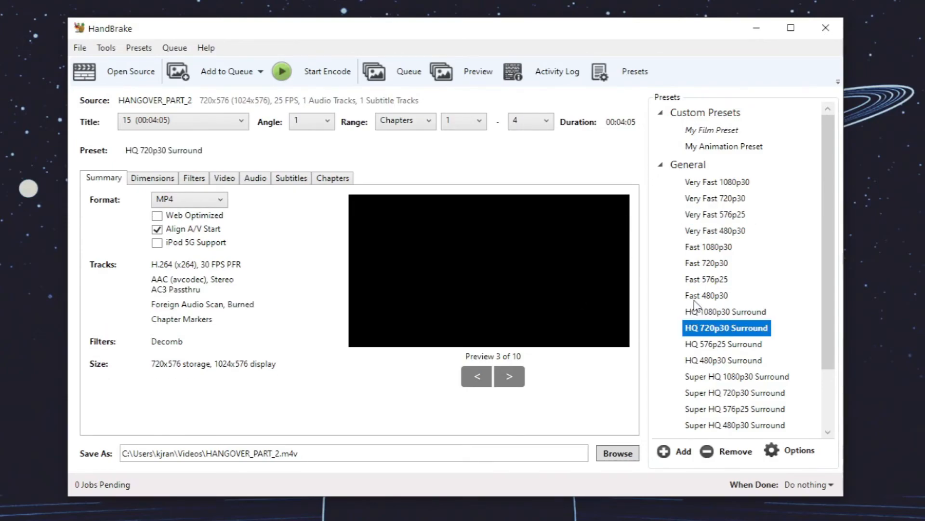
click(709, 215)
scroll(707, 345, down, 2)
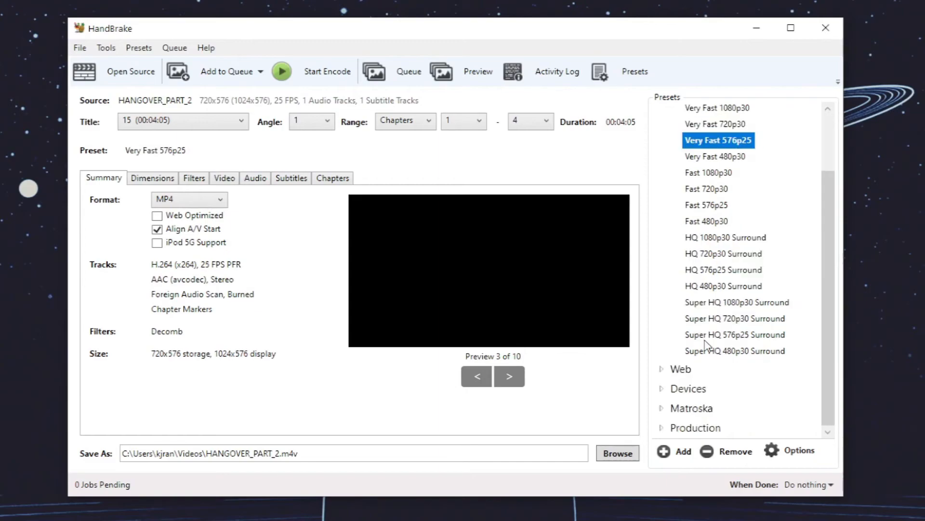
click(709, 241)
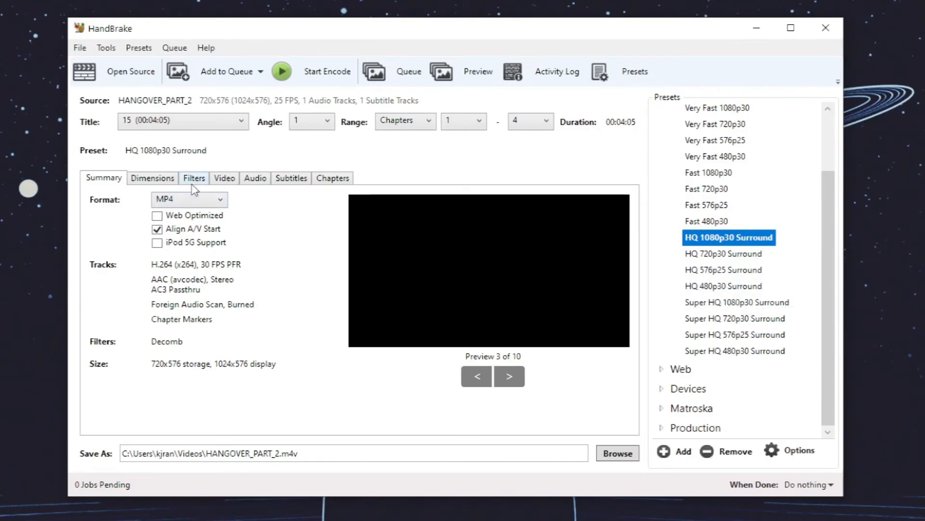
Step: Enable Web Optimized, and set the video's encoder preset to Slower, constant quality to RF 19, and a different encoder level
click(176, 217)
click(224, 179)
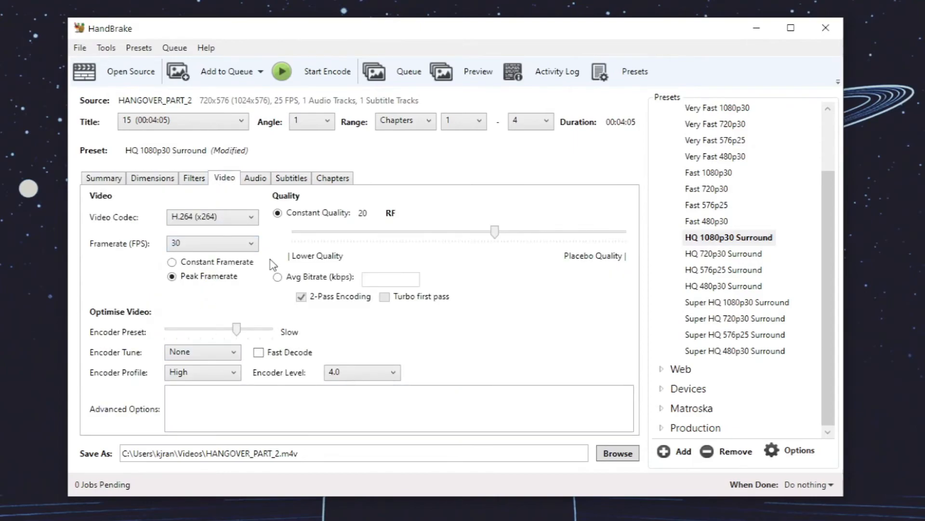
drag(236, 331, 248, 333)
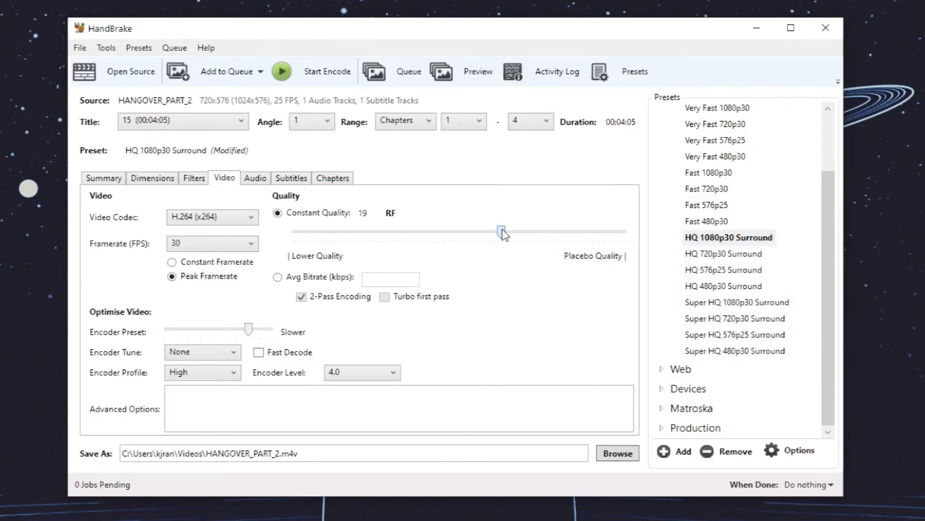
click(342, 375)
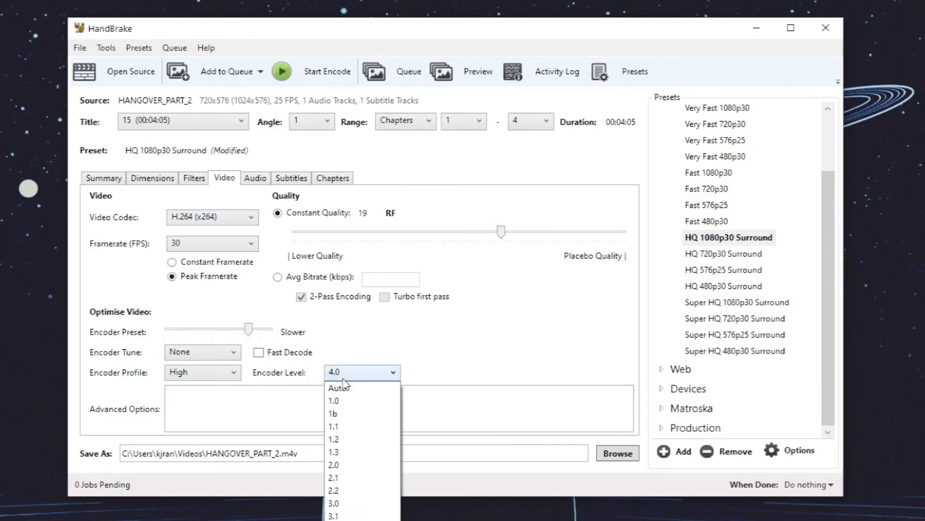
click(337, 520)
Step: Examine the audio, subtitle and chapter settings, including the automatic subtitle and audio selection behaviour
click(258, 176)
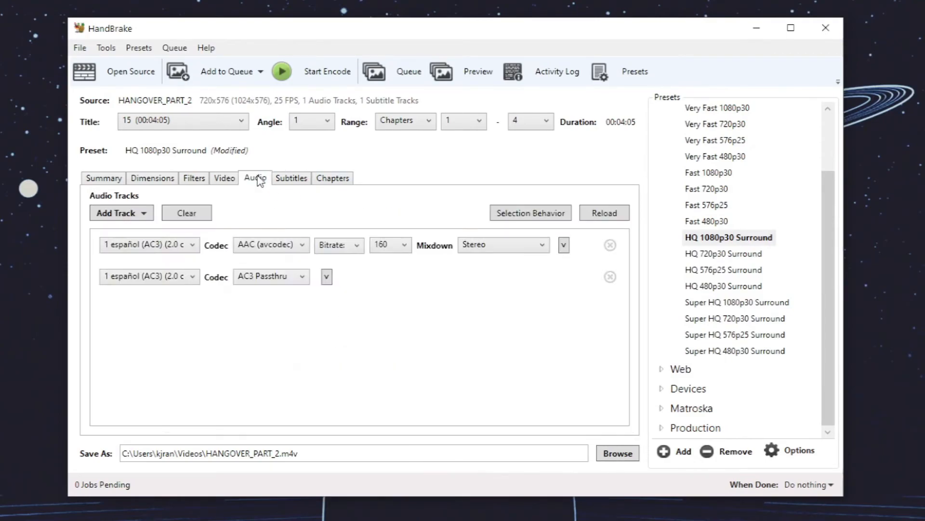
click(295, 182)
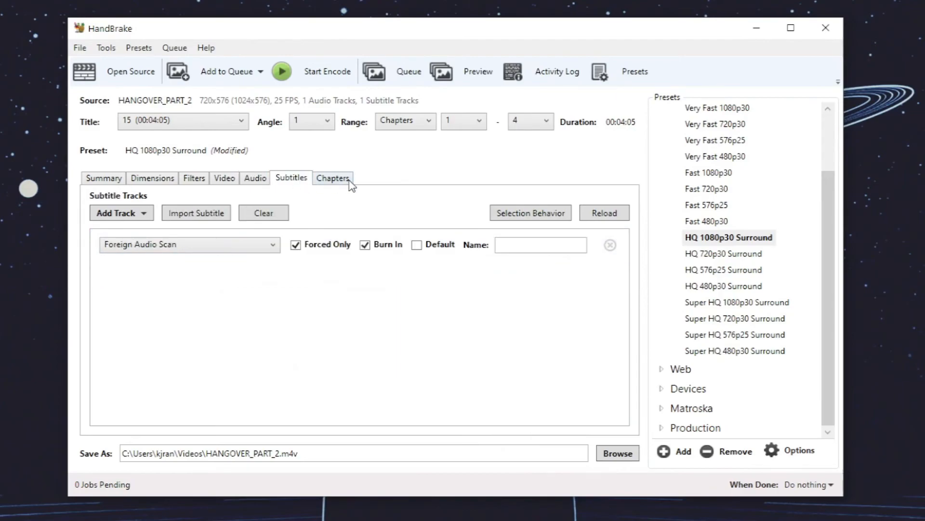
click(334, 179)
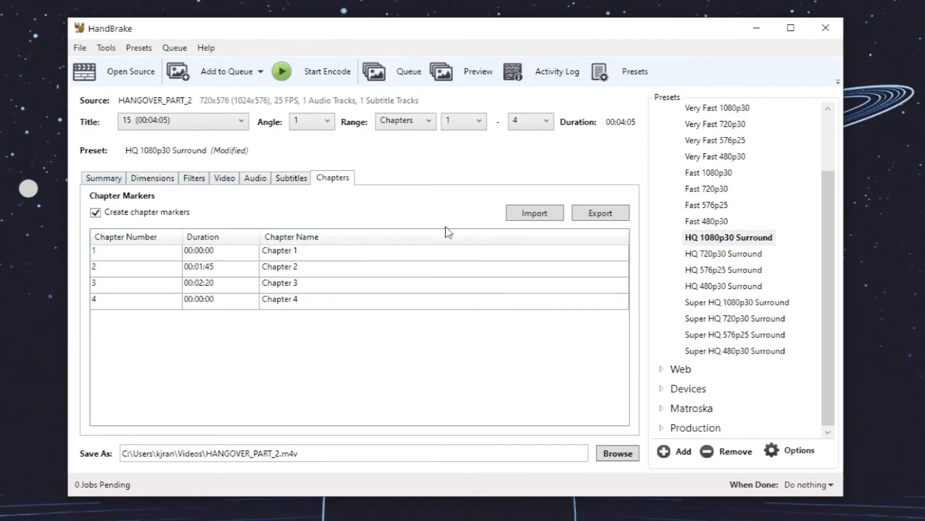
click(295, 180)
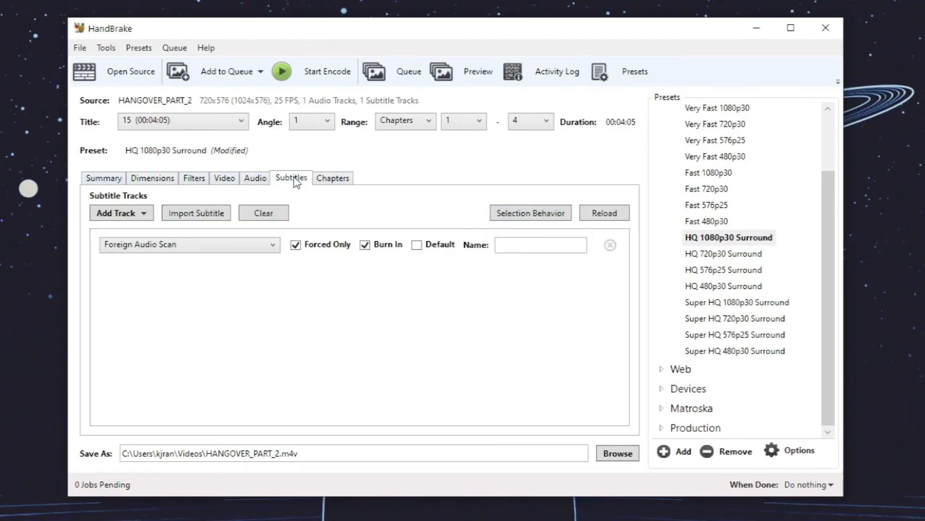
click(553, 214)
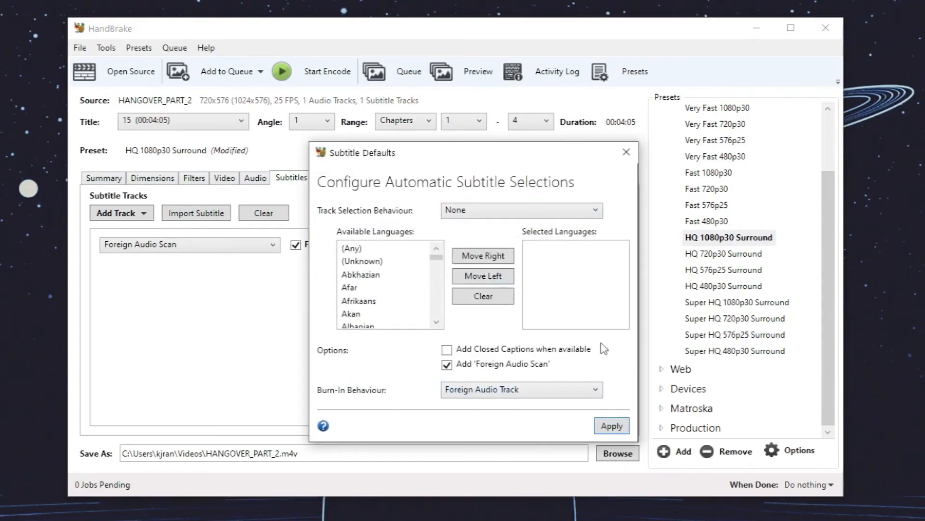
click(626, 152)
click(251, 178)
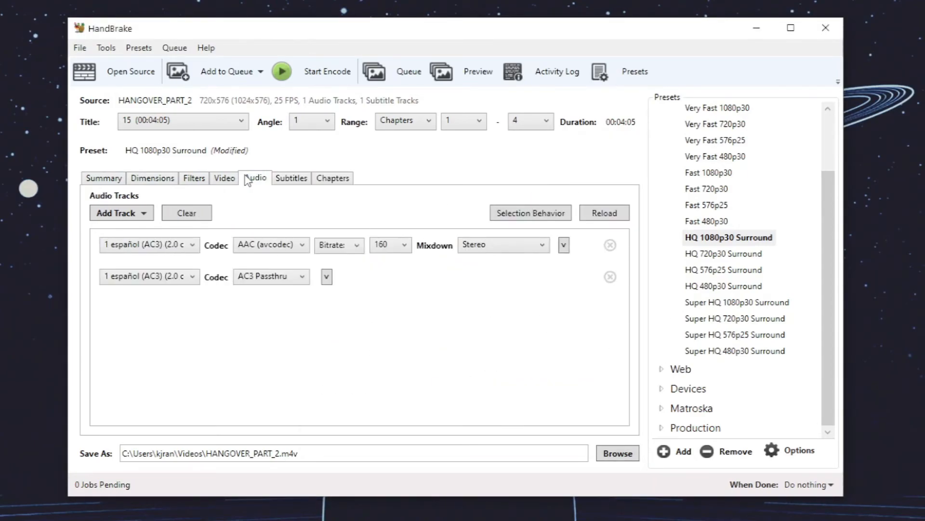
click(549, 215)
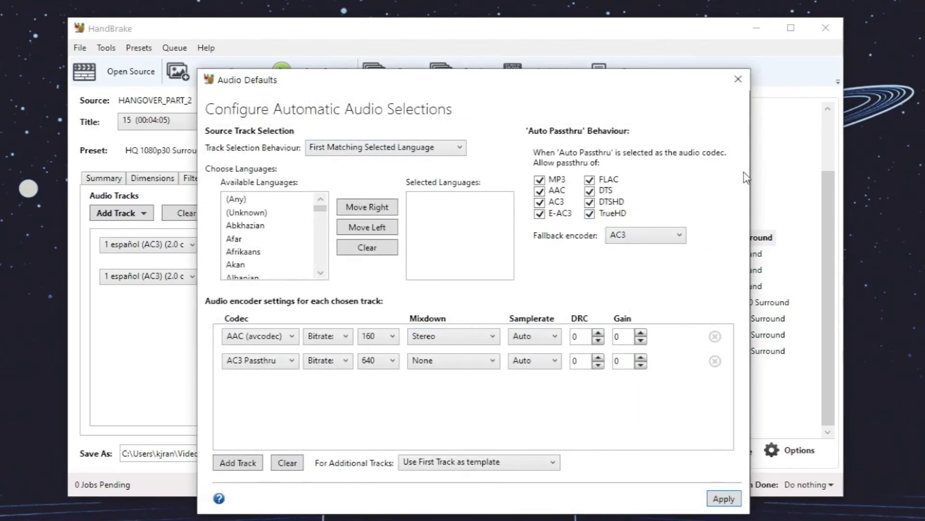
click(738, 79)
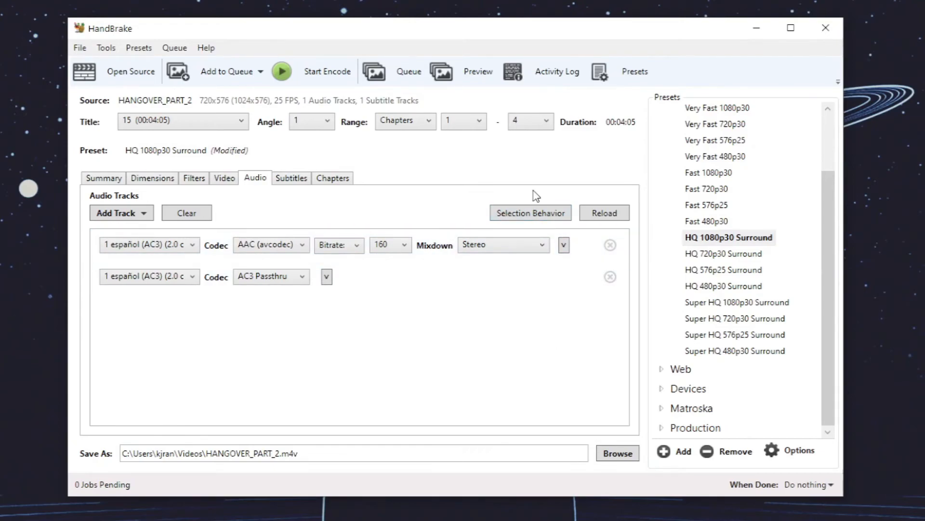
Step: Add Abkhazian to the selected languages of the automatic audio selections and apply it
click(535, 213)
click(283, 228)
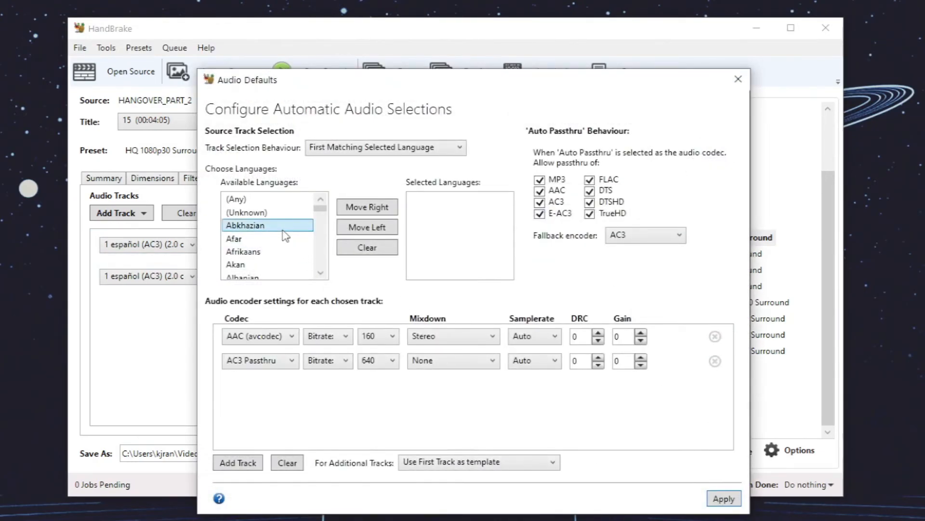
click(367, 208)
click(734, 498)
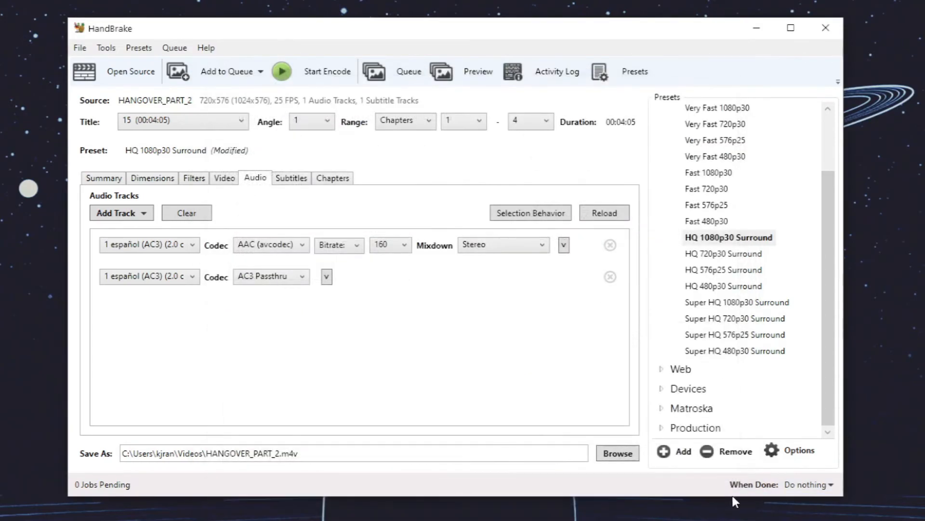
Step: Add Afrikaans to the selected languages of the automatic subtitle selections and apply it
click(293, 180)
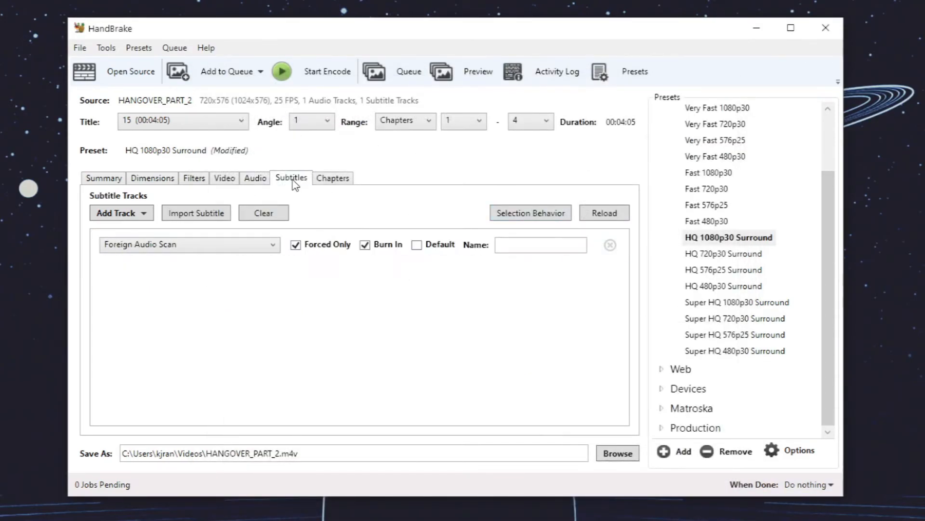
click(532, 214)
click(376, 301)
click(484, 256)
click(618, 429)
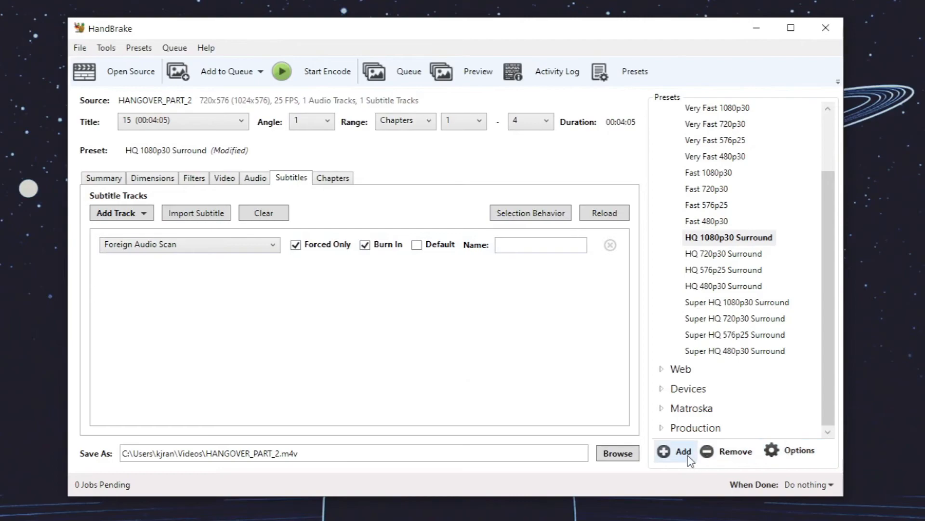
Step: Start a new preset from the current settings, named "test preset" with the description "youtube vodeo"
click(668, 457)
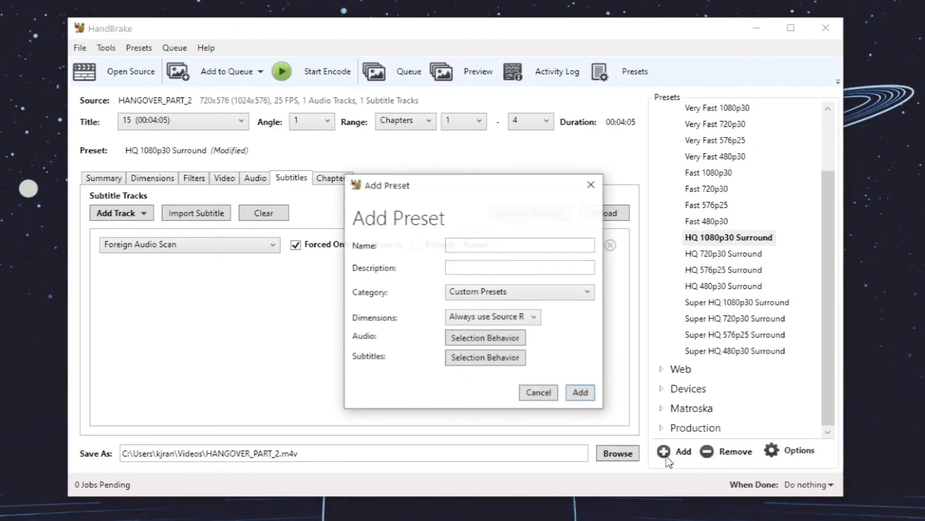
click(464, 246)
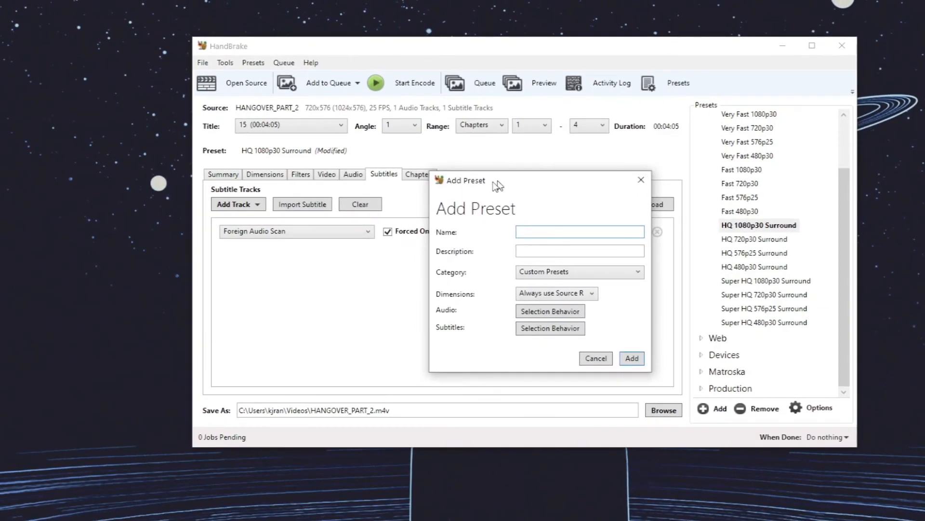
drag(426, 186, 97, 238)
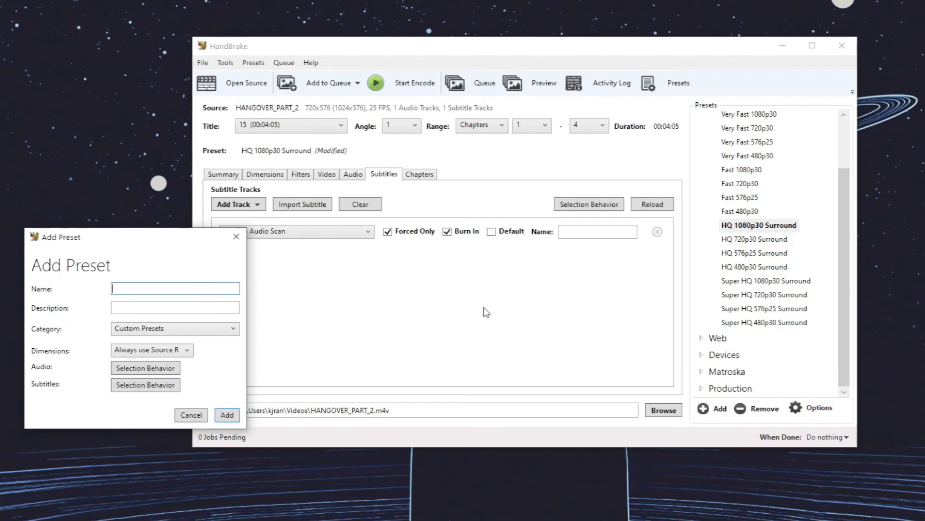
drag(137, 237, 172, 257)
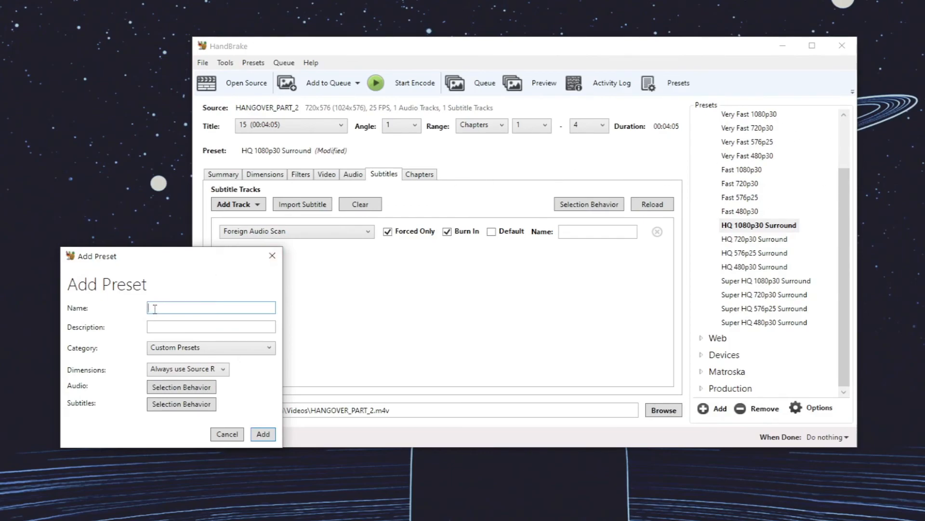
text(test preset)
click(199, 328)
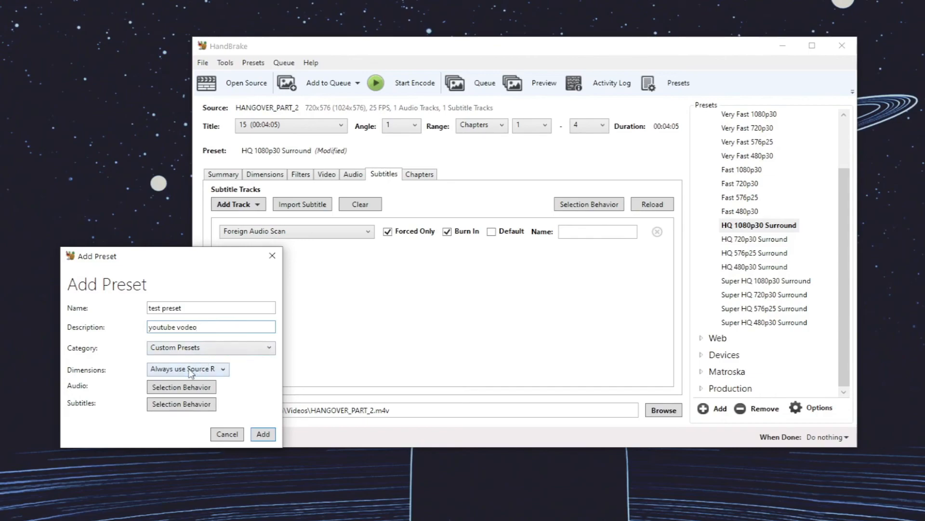
Step: Set the new preset's dimensions to Always use Source Resolution, and review and apply its audio and subtitle selection behaviours
click(172, 371)
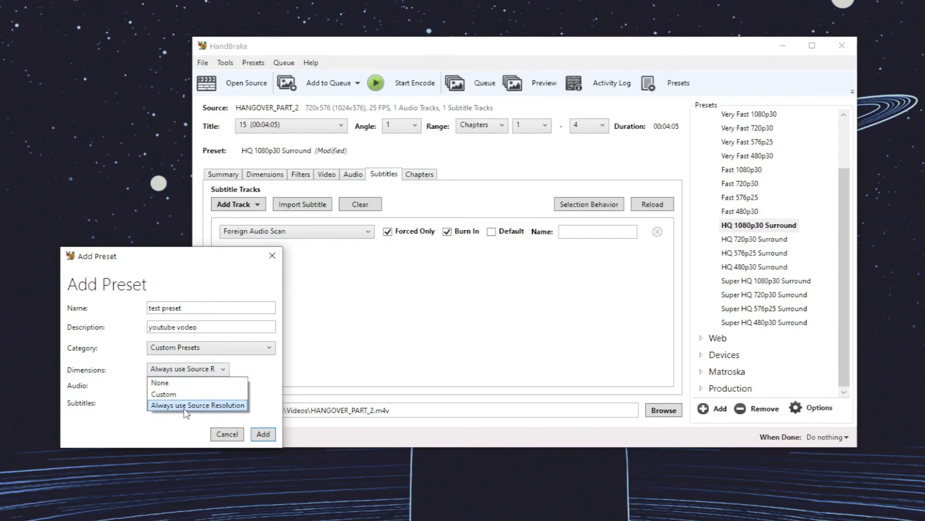
click(217, 407)
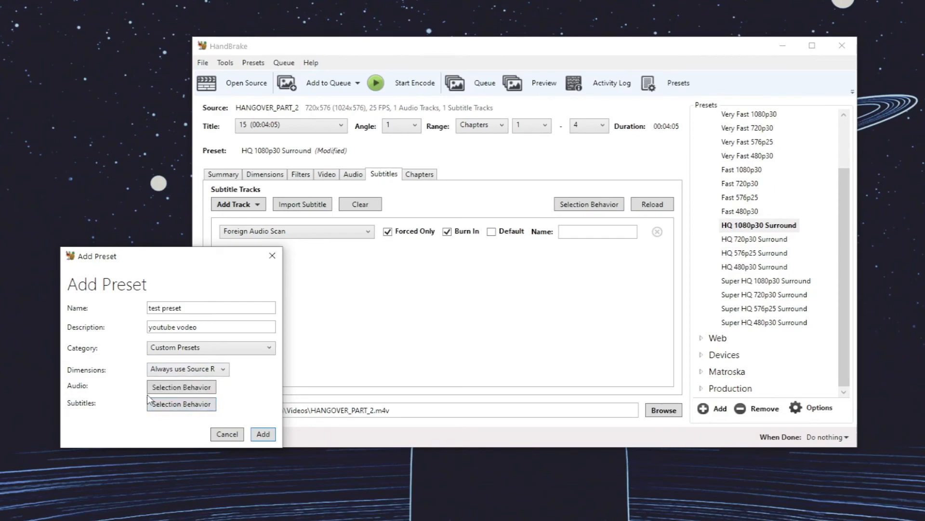
click(201, 389)
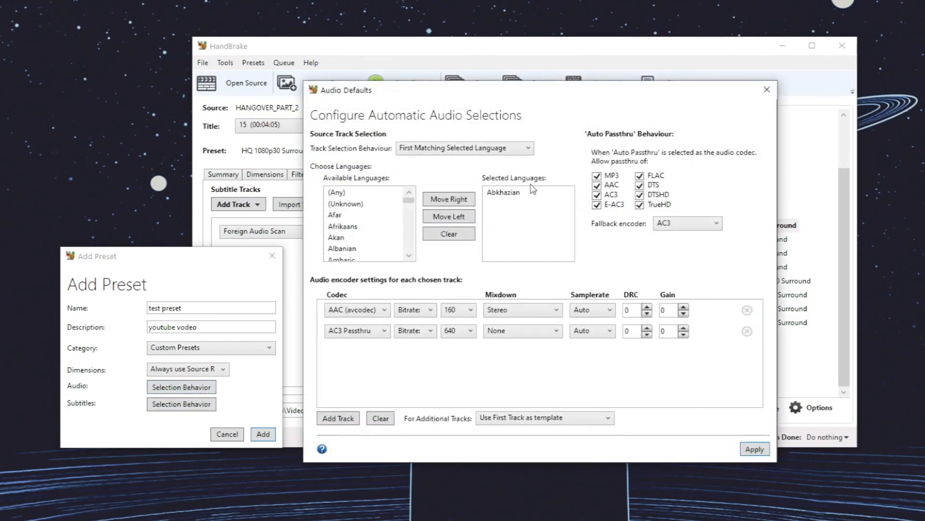
click(756, 450)
click(161, 408)
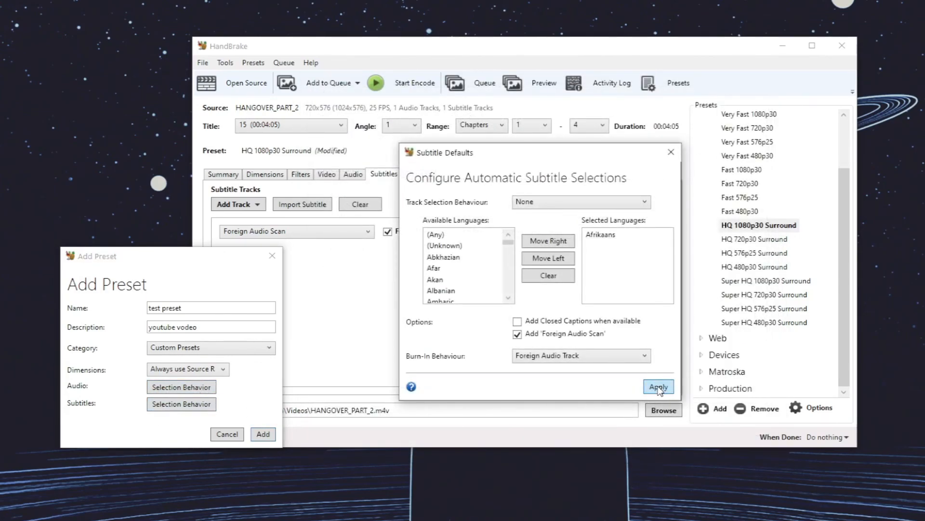
click(659, 385)
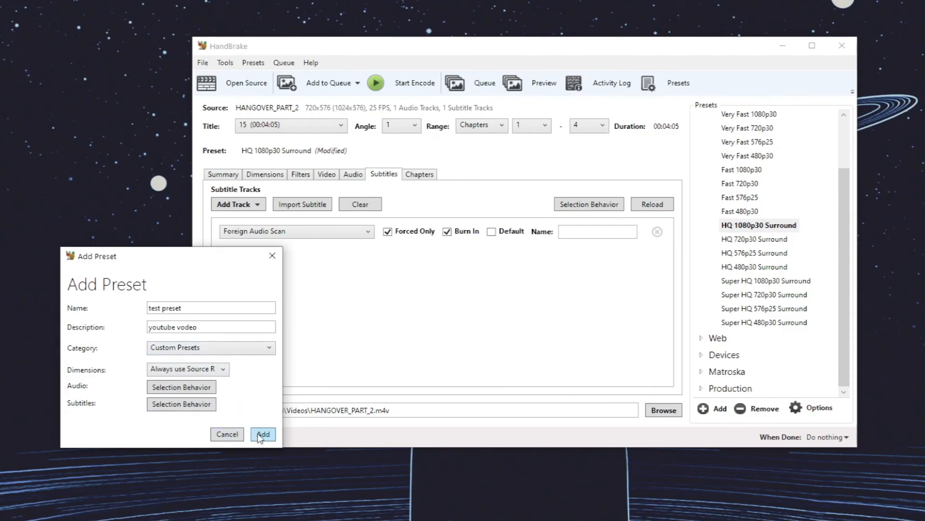
Step: Choose Custom Presets as the new preset's category and add the preset to the list
click(217, 348)
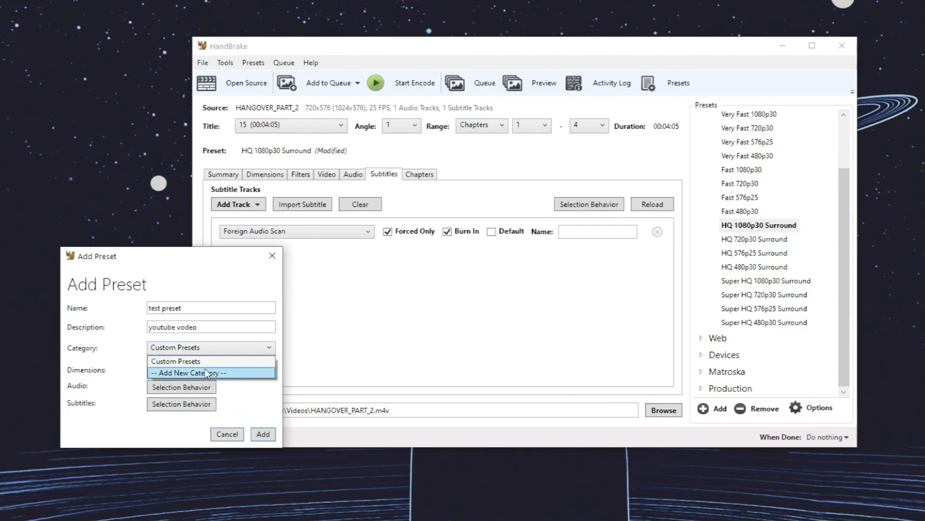
click(181, 364)
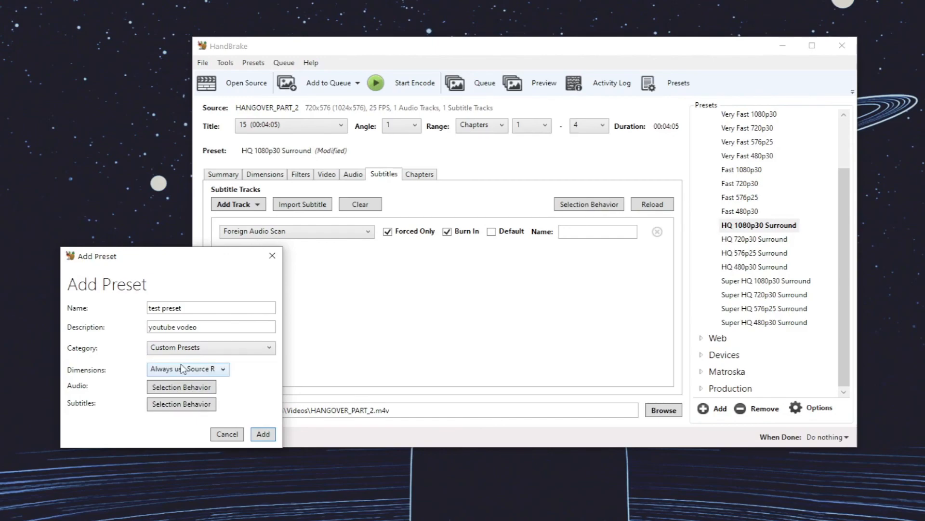
click(264, 434)
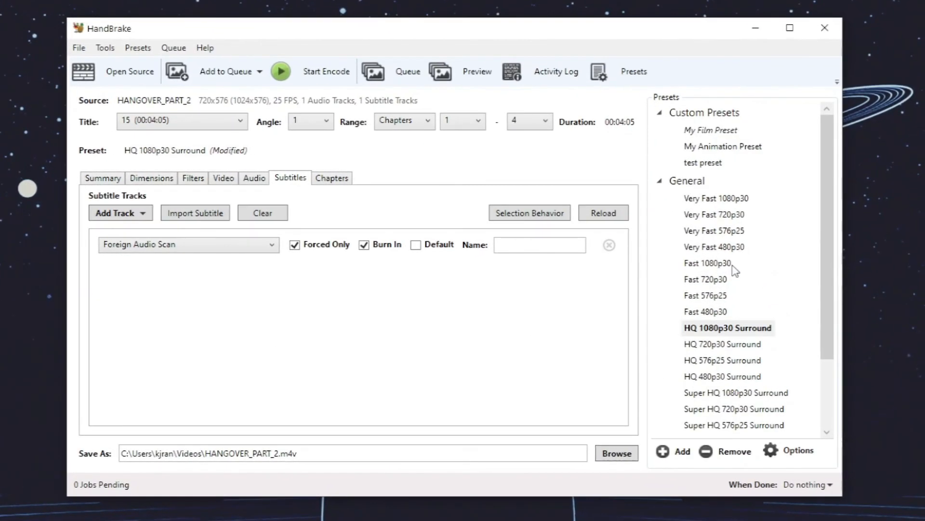
Step: Try the test preset, switch back to My Film Preset, and show the film's summary
click(707, 164)
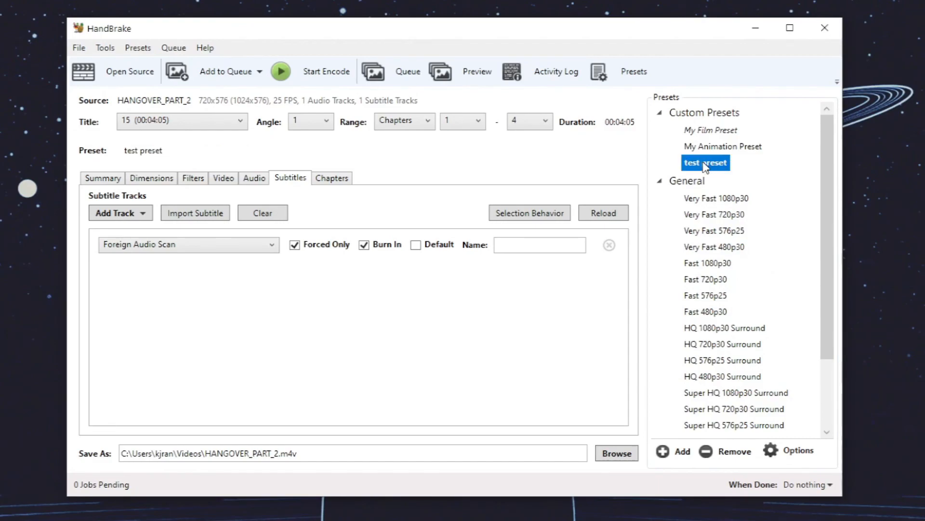
click(702, 131)
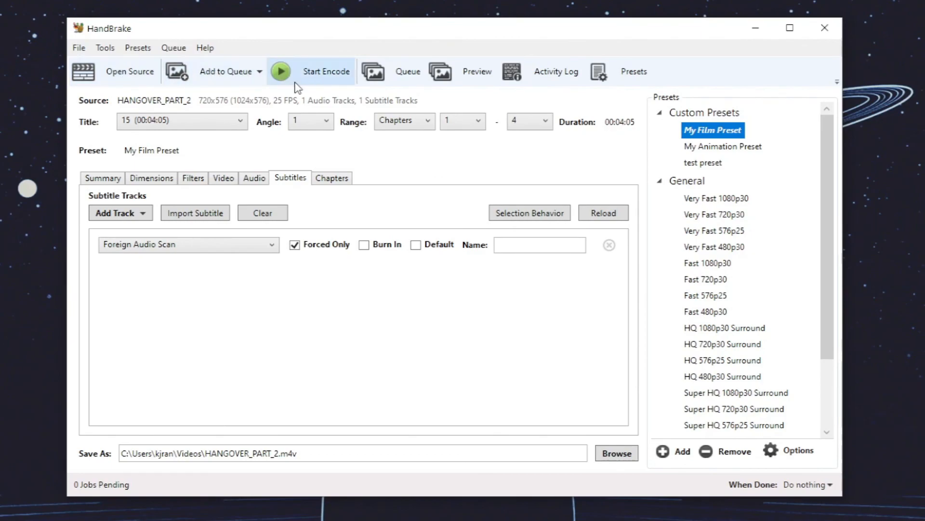
click(103, 178)
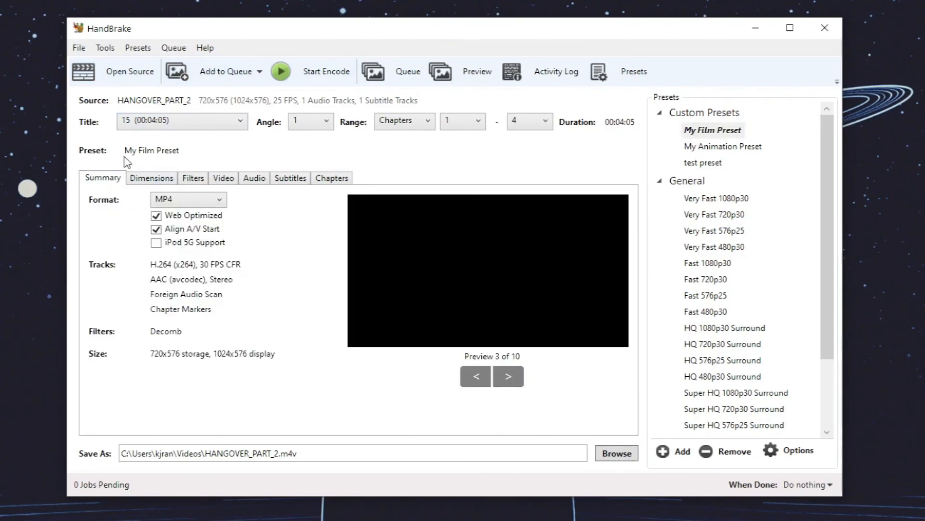